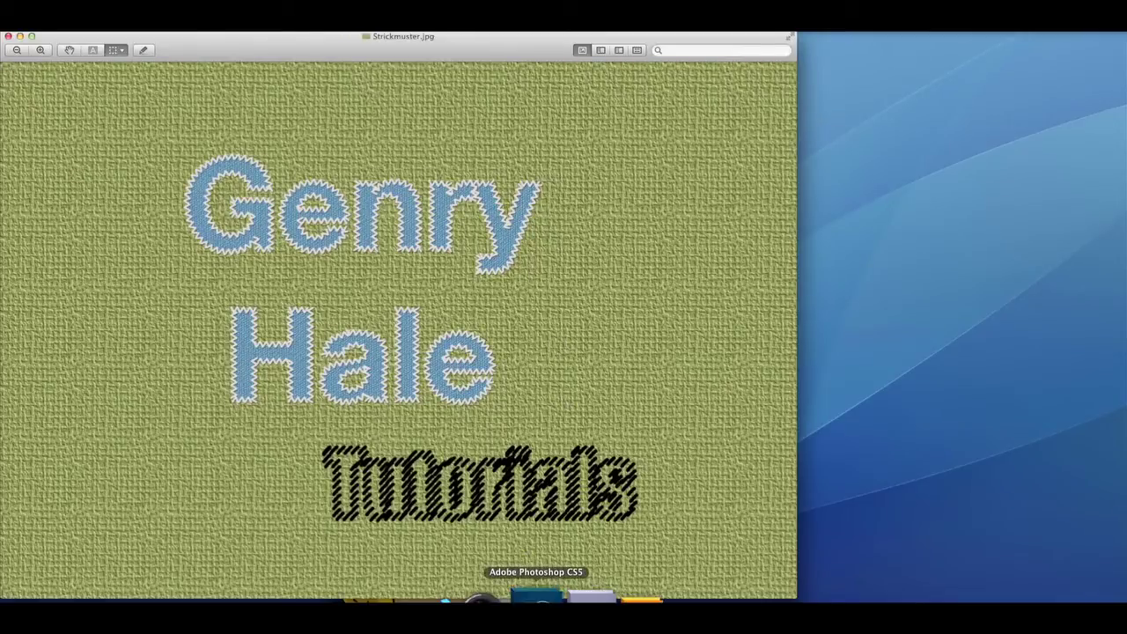
After reviewing the finished Strickmuster.jpg sample in Preview, bring Adobe Photoshop CS5 to the front
click(532, 597)
click(88, 26)
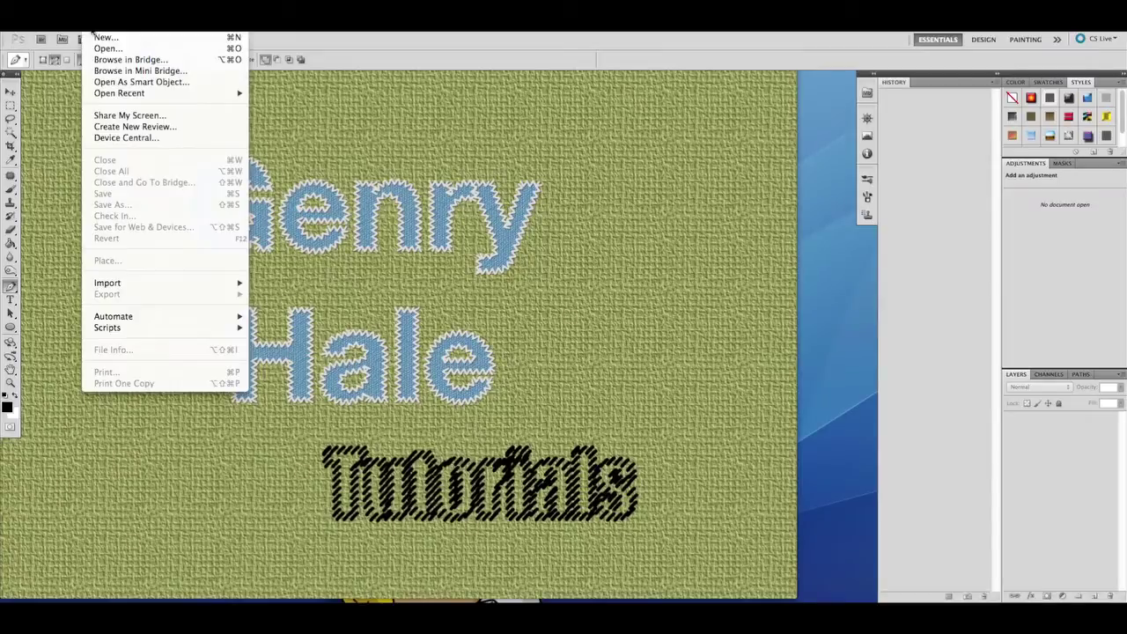
Create a transparent 1900 × 1280 px document named Strickmuster and zoom out to 50%
click(97, 37)
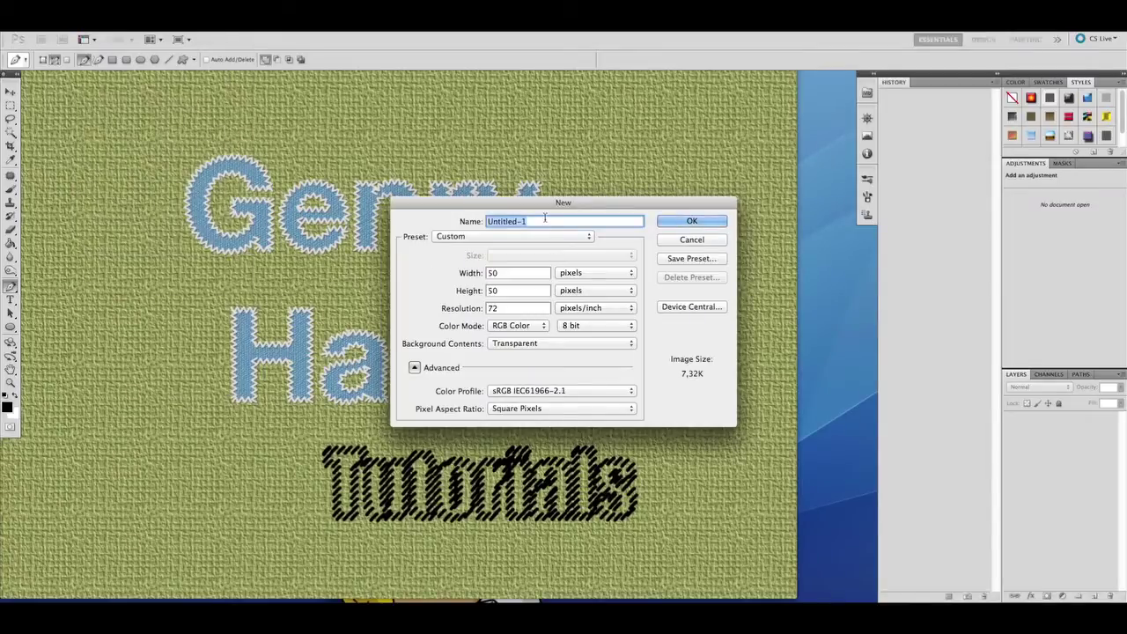
text(Strickmuster)
key(Tab)
text(1900)
key(Tab)
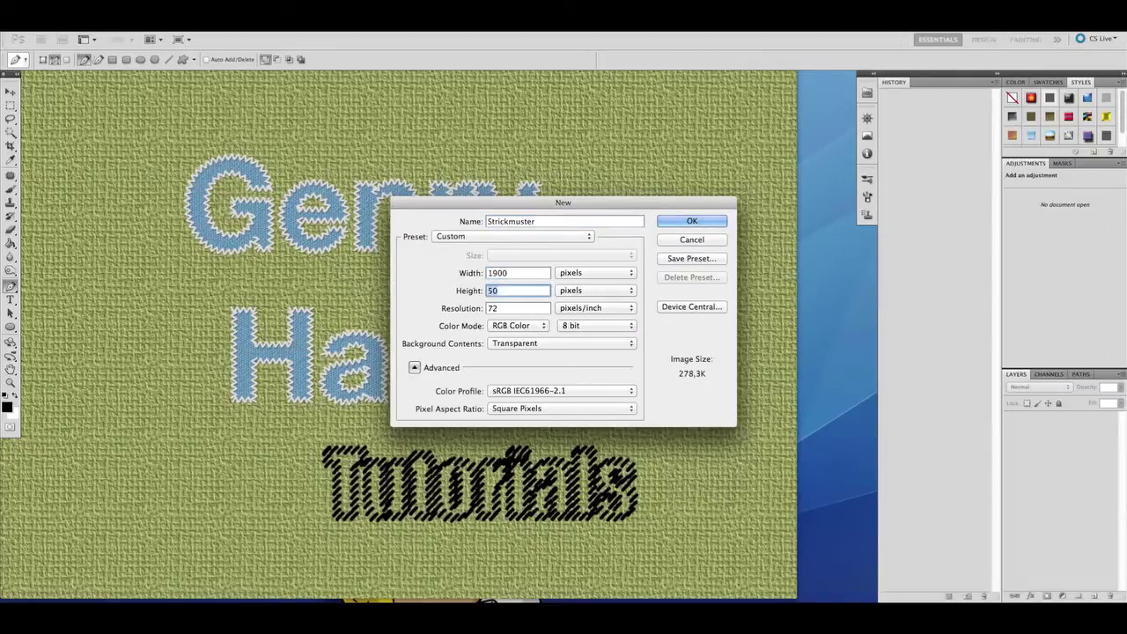
text(1280)
click(684, 223)
drag(434, 77, 498, 77)
key(super+minus)
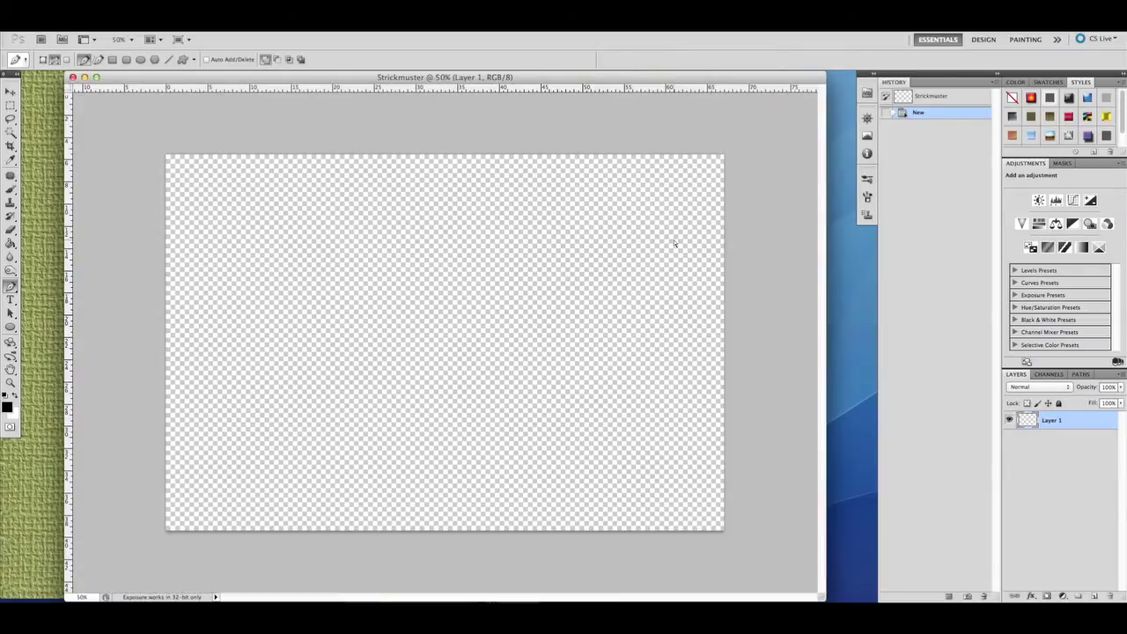
click(10, 243)
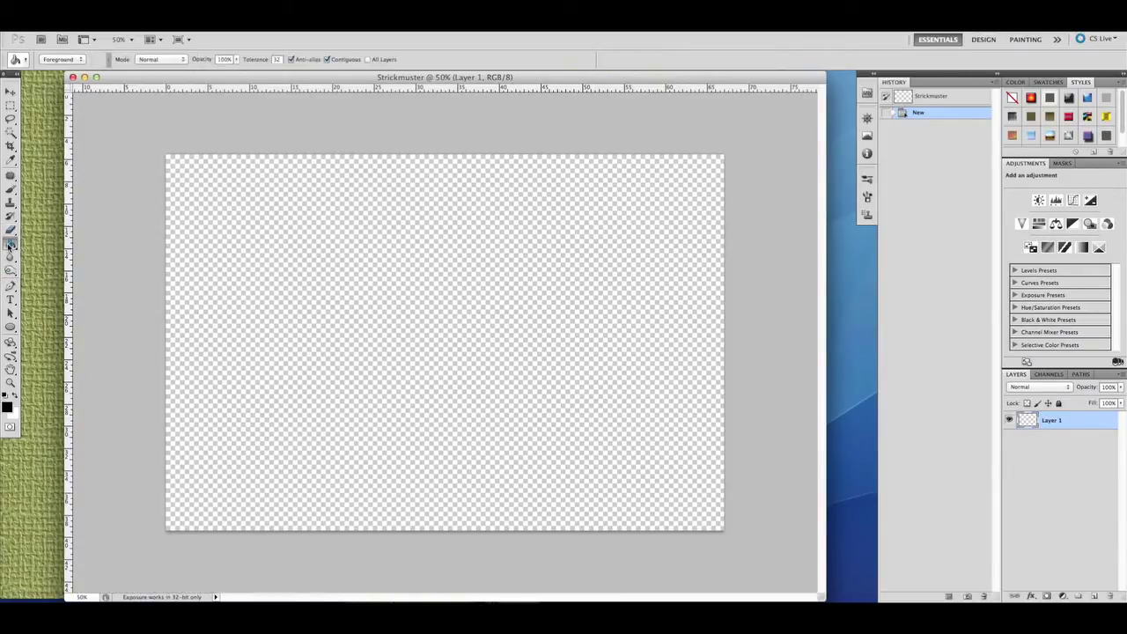
Set the Paint Bucket source to Pattern and test-fill the canvas with several grey texture patterns
click(74, 61)
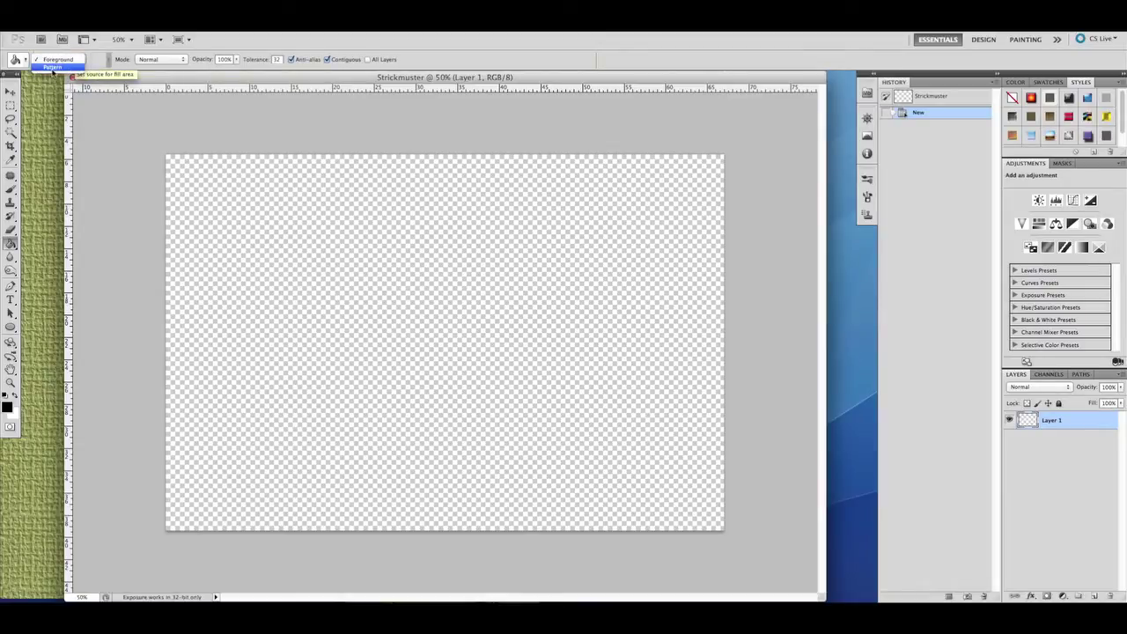
click(53, 68)
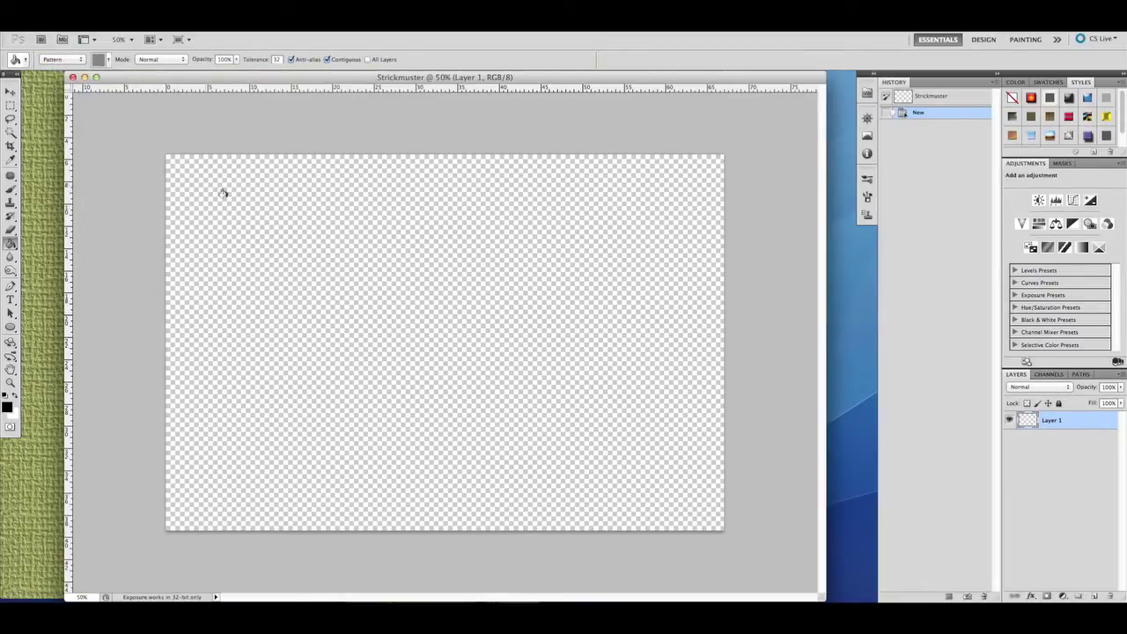
click(105, 61)
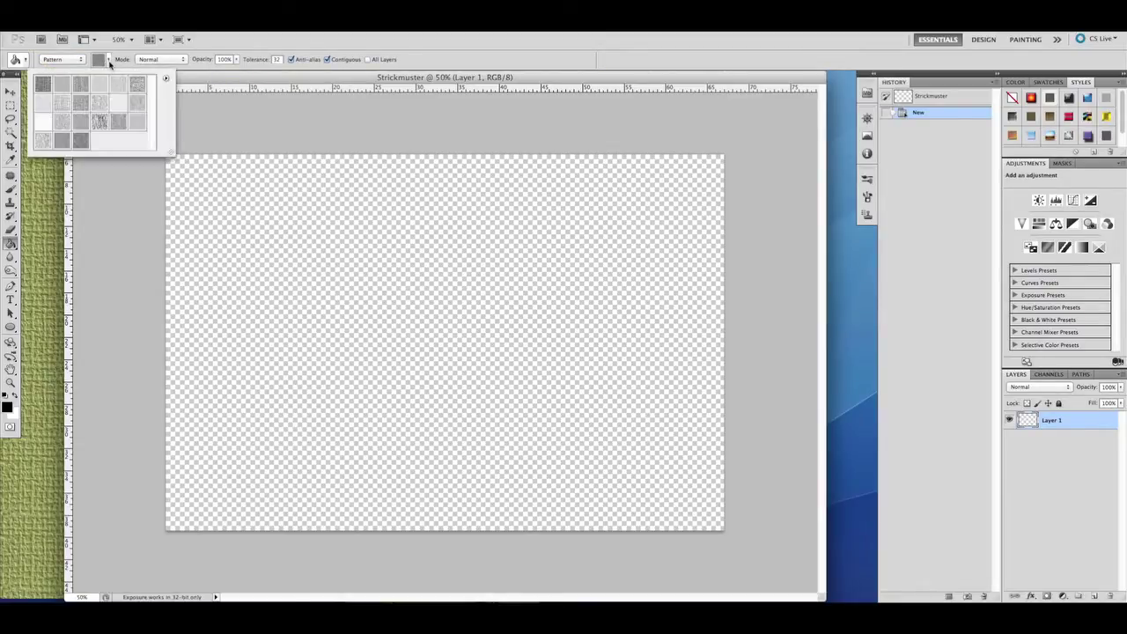
click(63, 84)
click(327, 303)
click(103, 59)
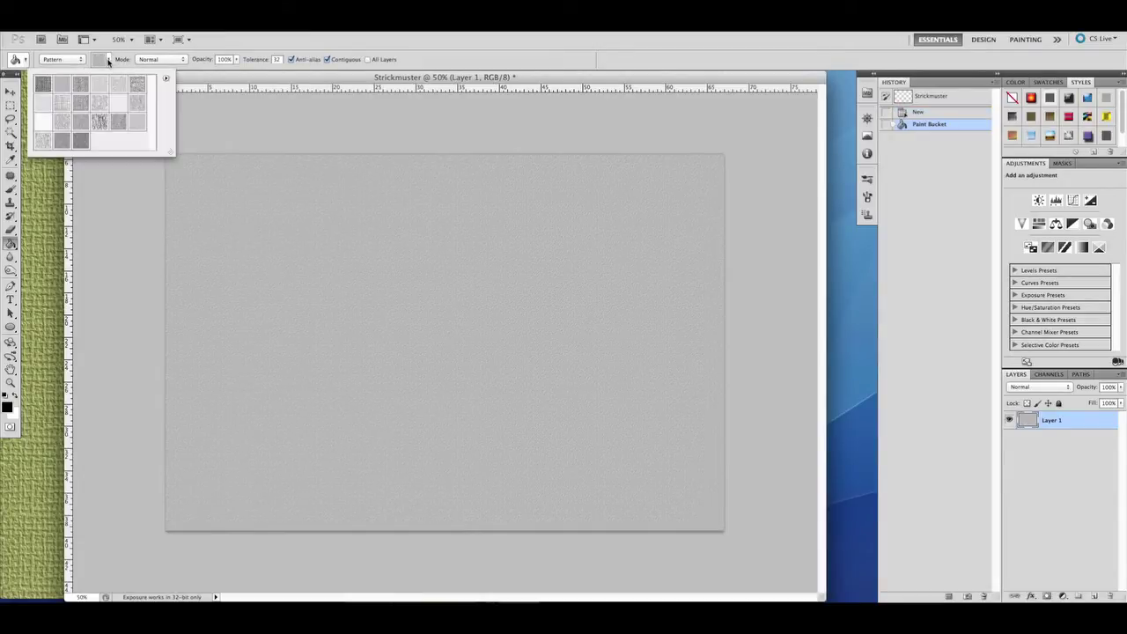
click(80, 85)
click(341, 291)
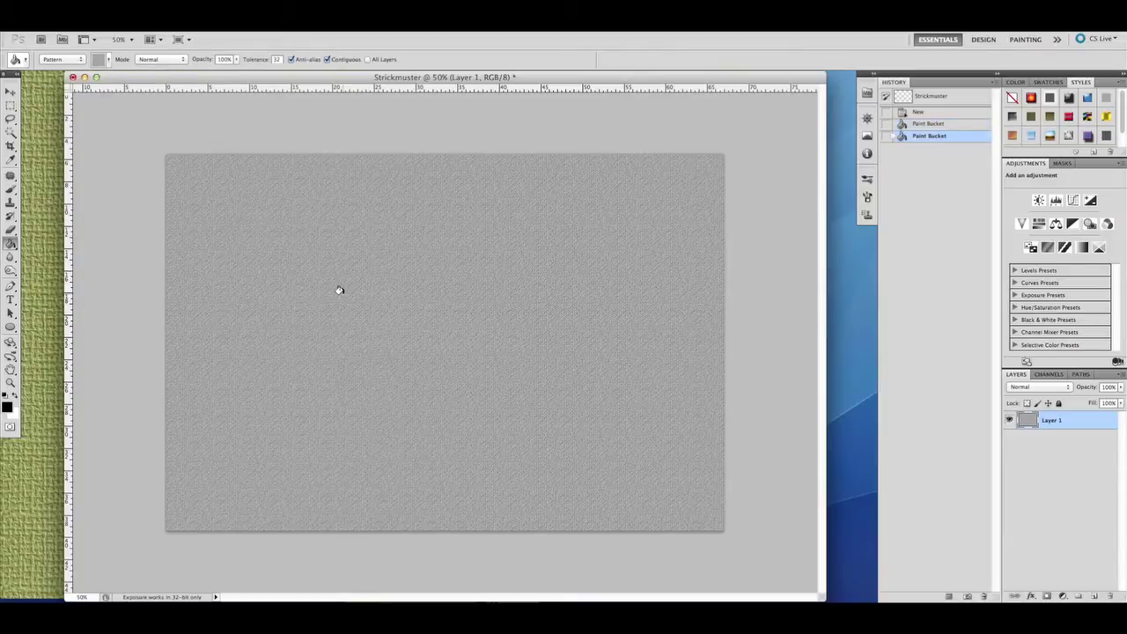
click(109, 59)
click(46, 84)
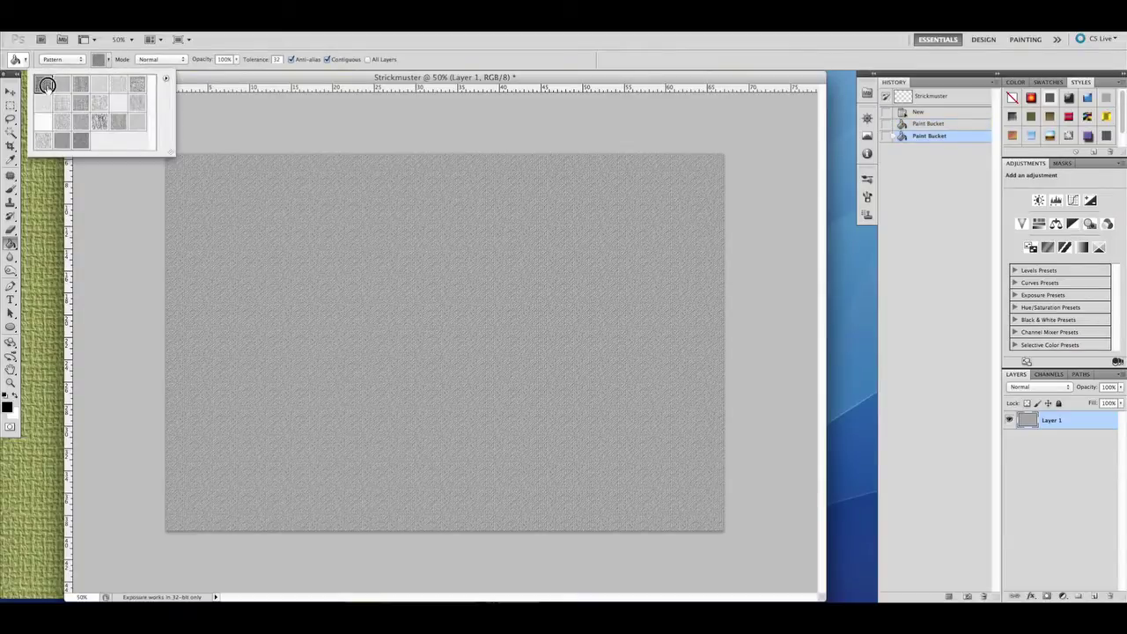
click(300, 231)
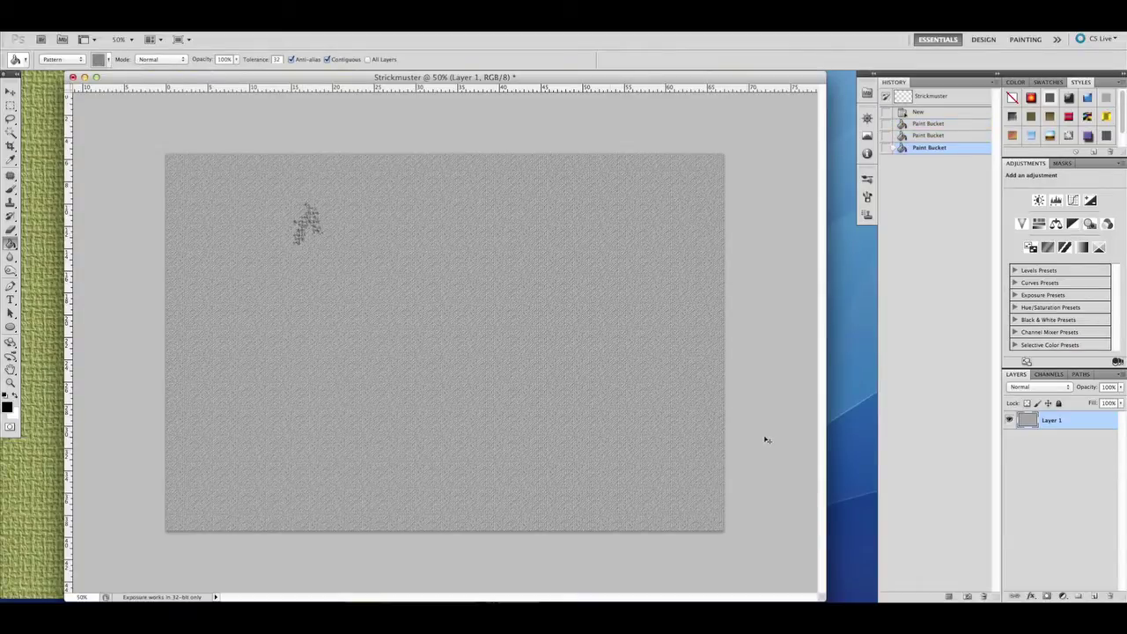
Delete the test fills from History, fill with the knit pattern, and add a new empty layer
key(ctrl+z)
right_click(930, 136)
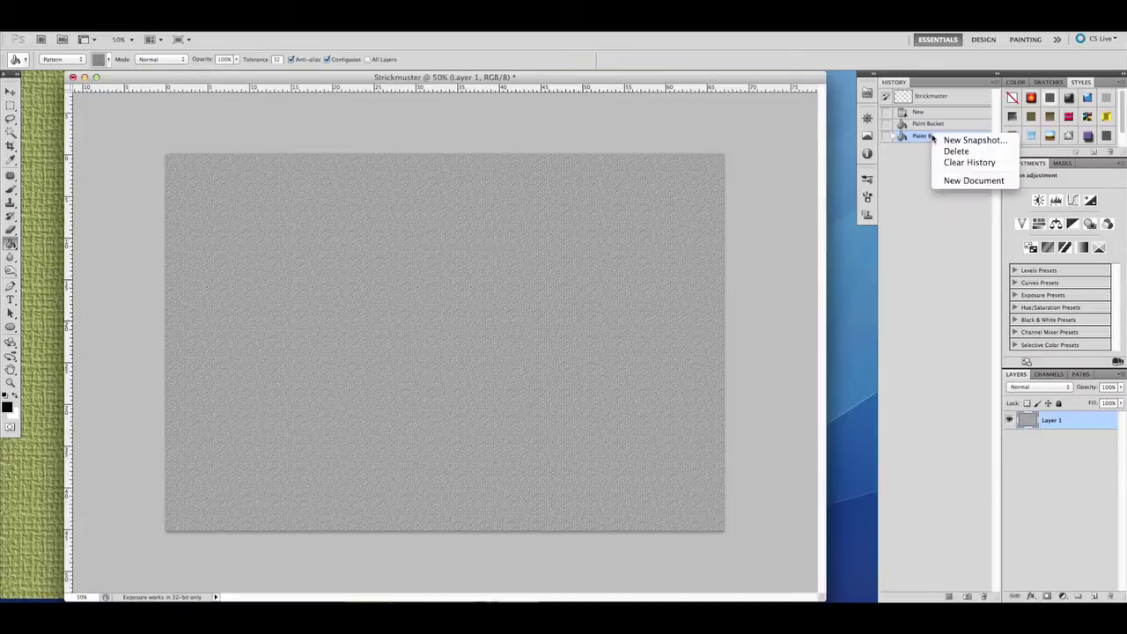
click(954, 150)
click(656, 225)
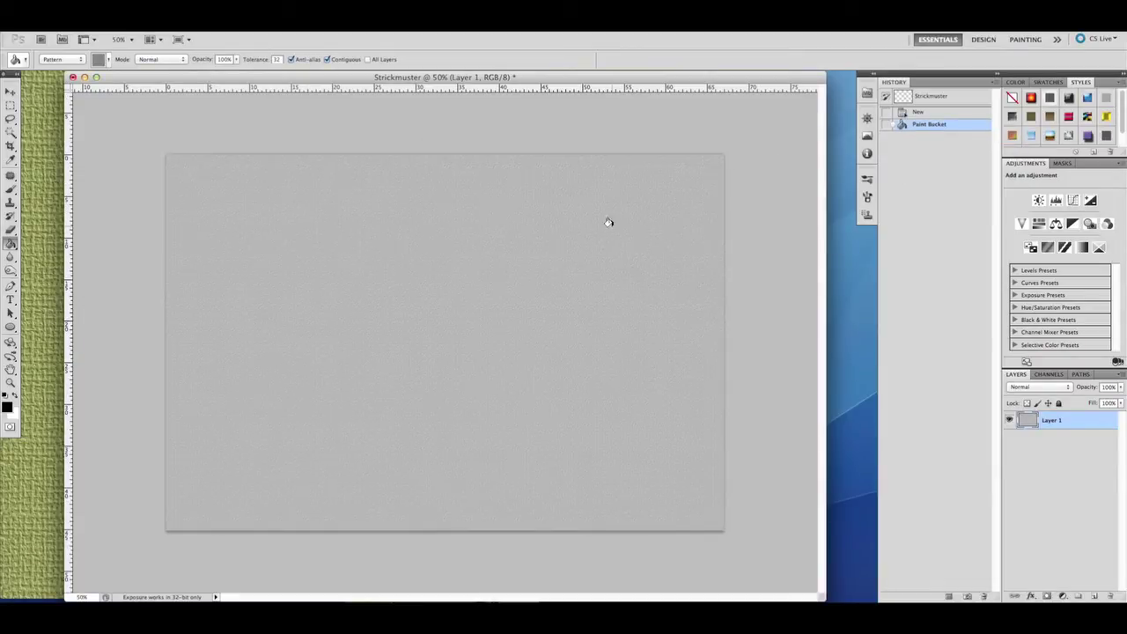
right_click(933, 126)
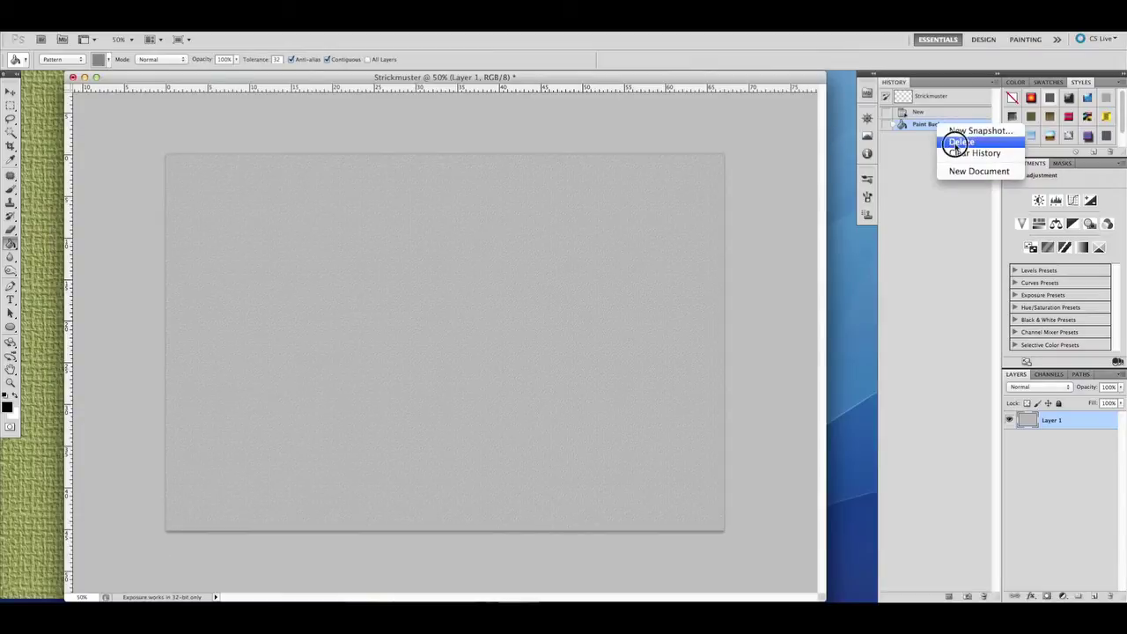
click(960, 141)
click(643, 225)
click(468, 237)
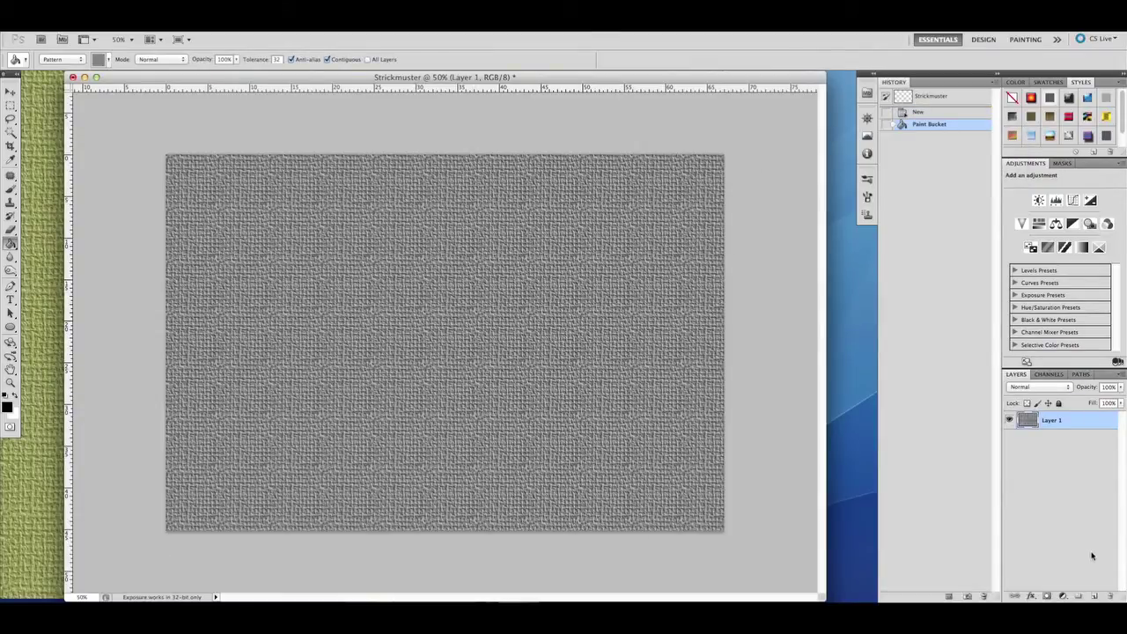
click(1095, 596)
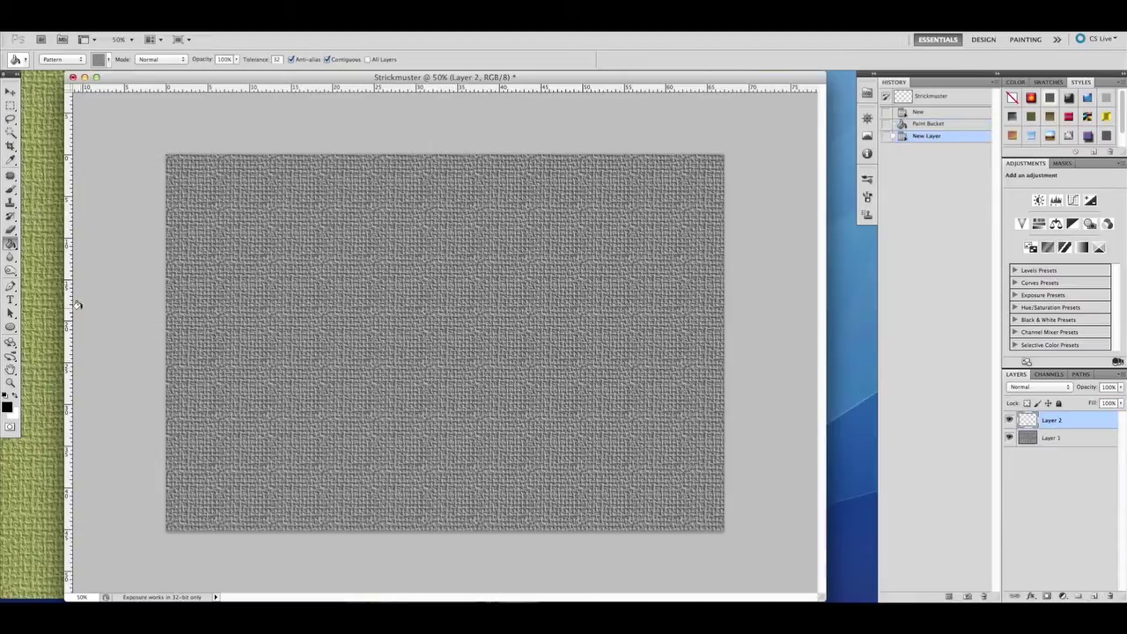
Fill Layer 2 with yellow-green (#a6c401) using the Paint Bucket set to Foreground
click(8, 406)
mouse_move(845, 475)
mouse_down()
mouse_move(843, 465)
mouse_move(846, 473)
mouse_up()
click(830, 386)
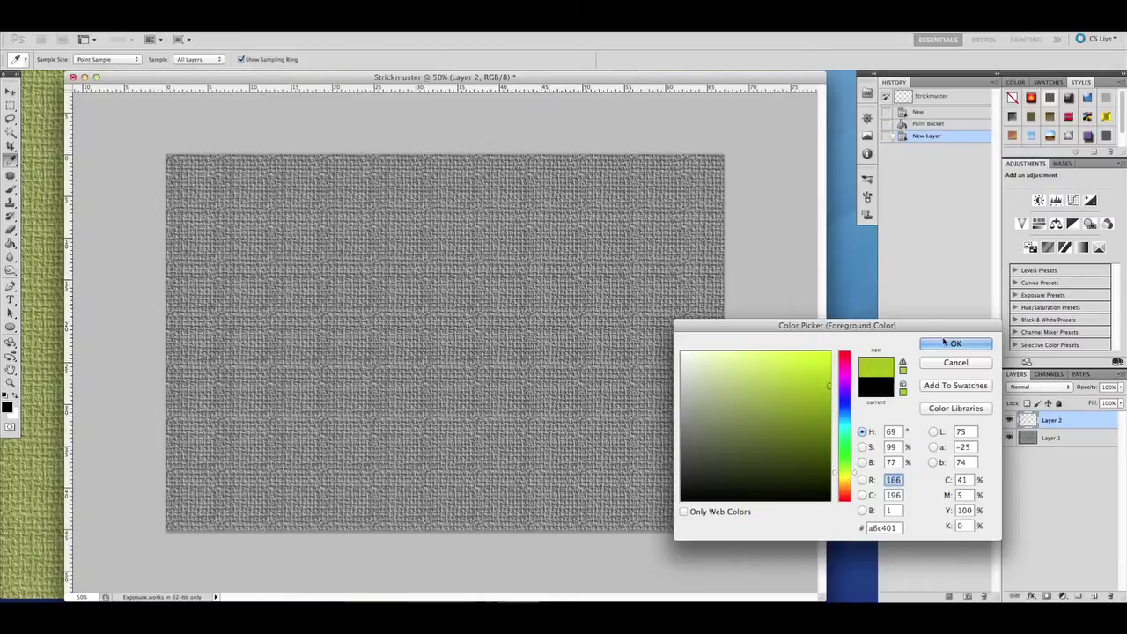
click(956, 344)
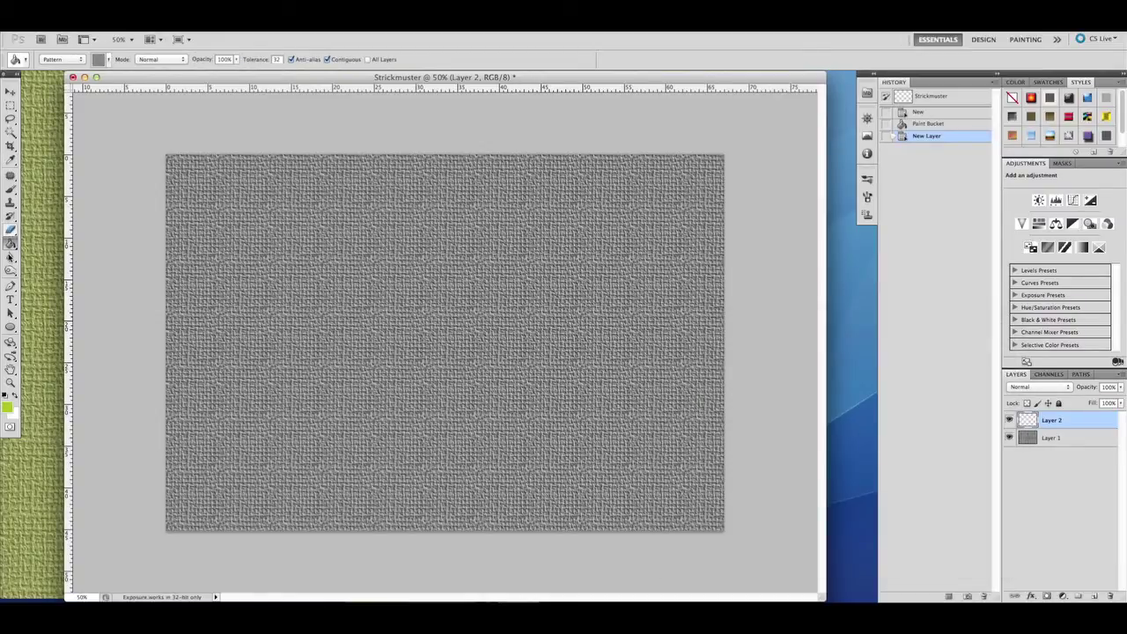
click(78, 59)
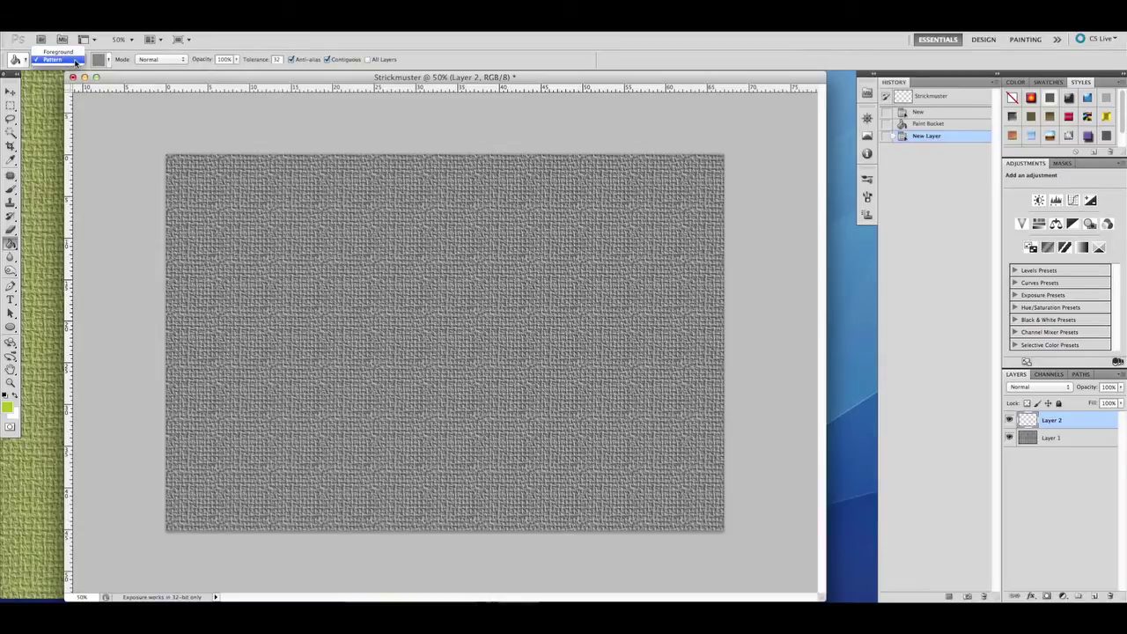
click(55, 46)
click(297, 254)
Lower Layer 2's opacity to 41% so the woven texture shows through
click(1121, 389)
drag(1114, 402, 1082, 404)
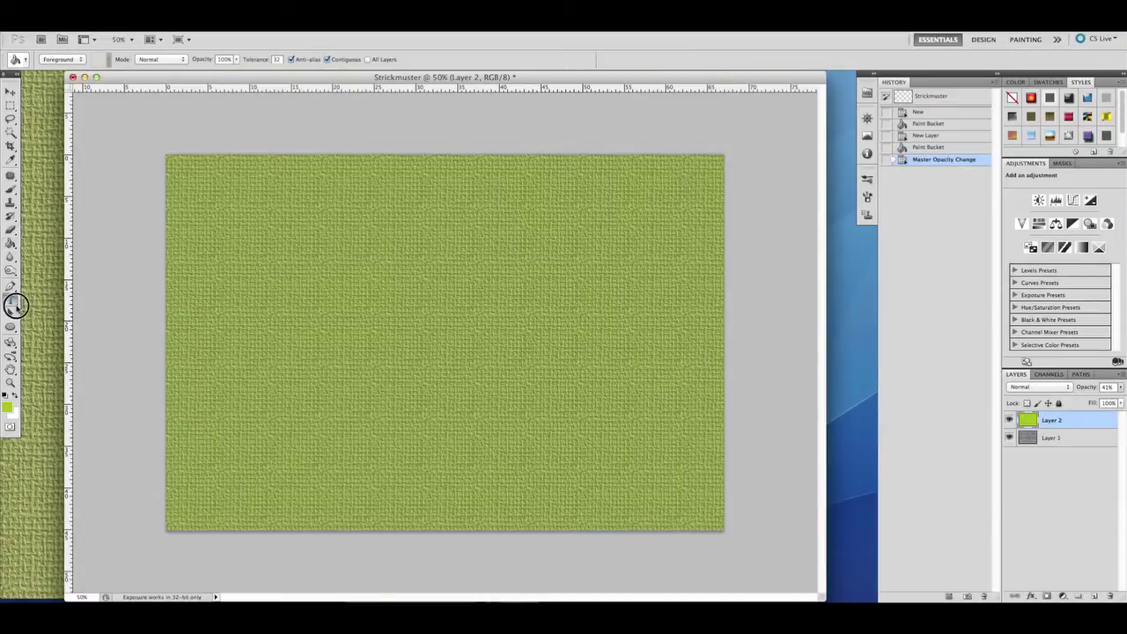
click(11, 299)
Reset colours to default black and type 'Genry Hale' on the canvas
click(5, 397)
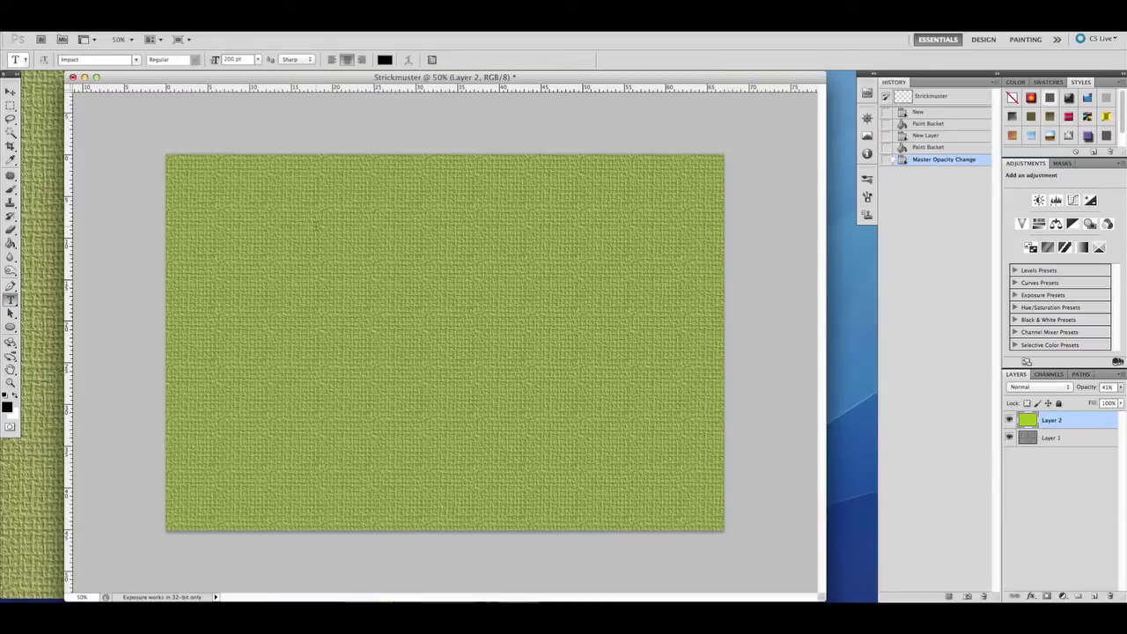
click(634, 365)
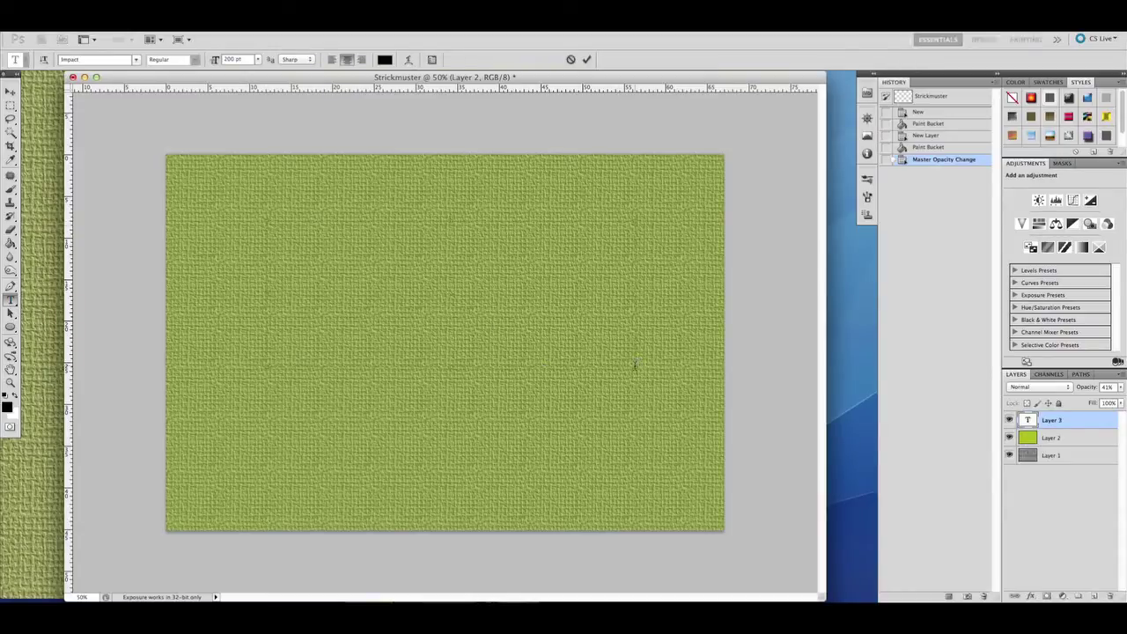
text(Genry Hale)
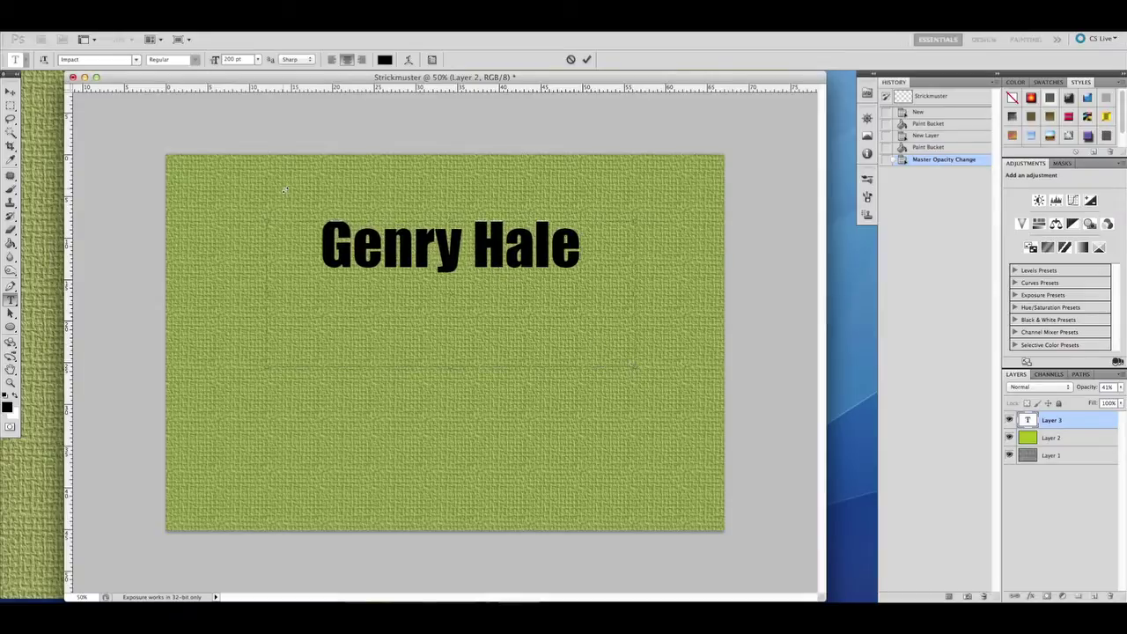
Format the text as Helvetica Neue Bold at 300 pt
key(super+a)
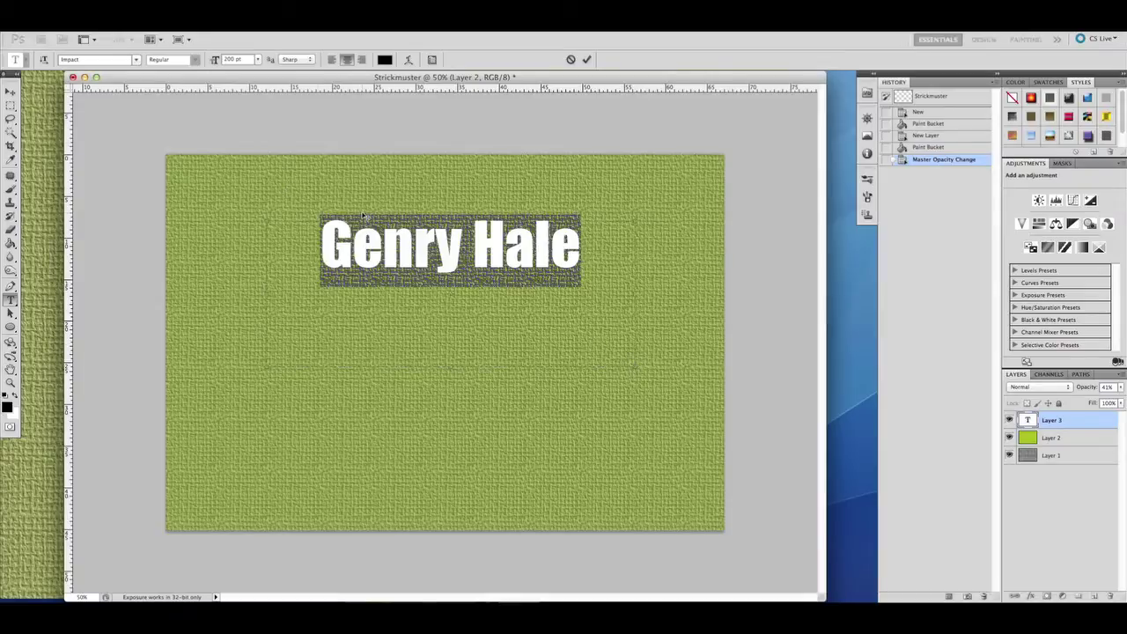
click(136, 62)
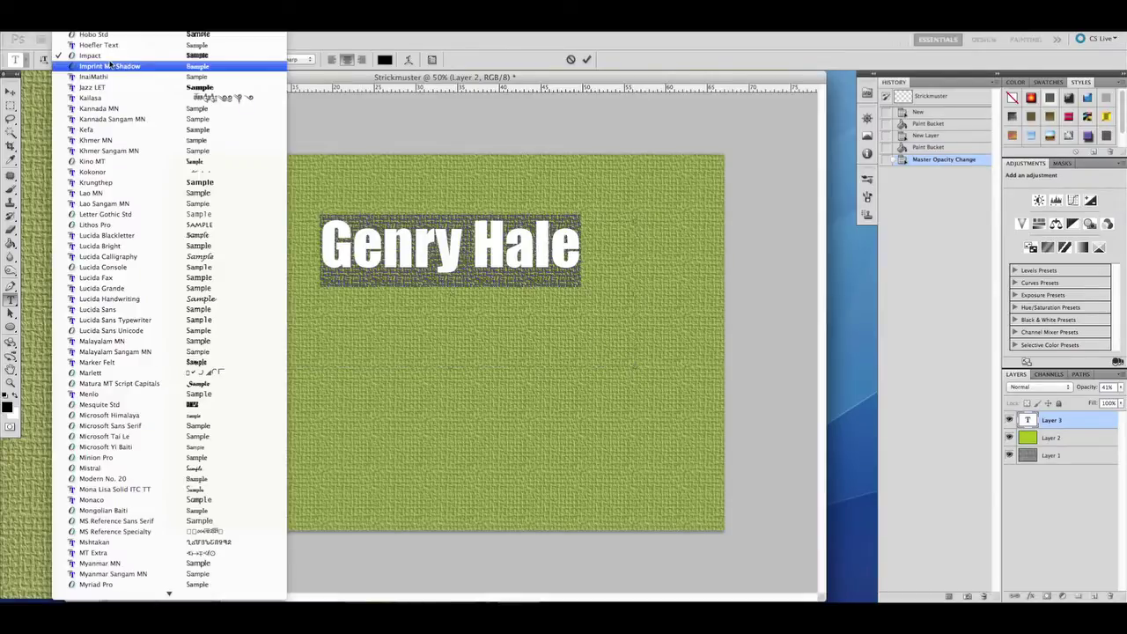
scroll(110, 66, up, 2)
click(113, 39)
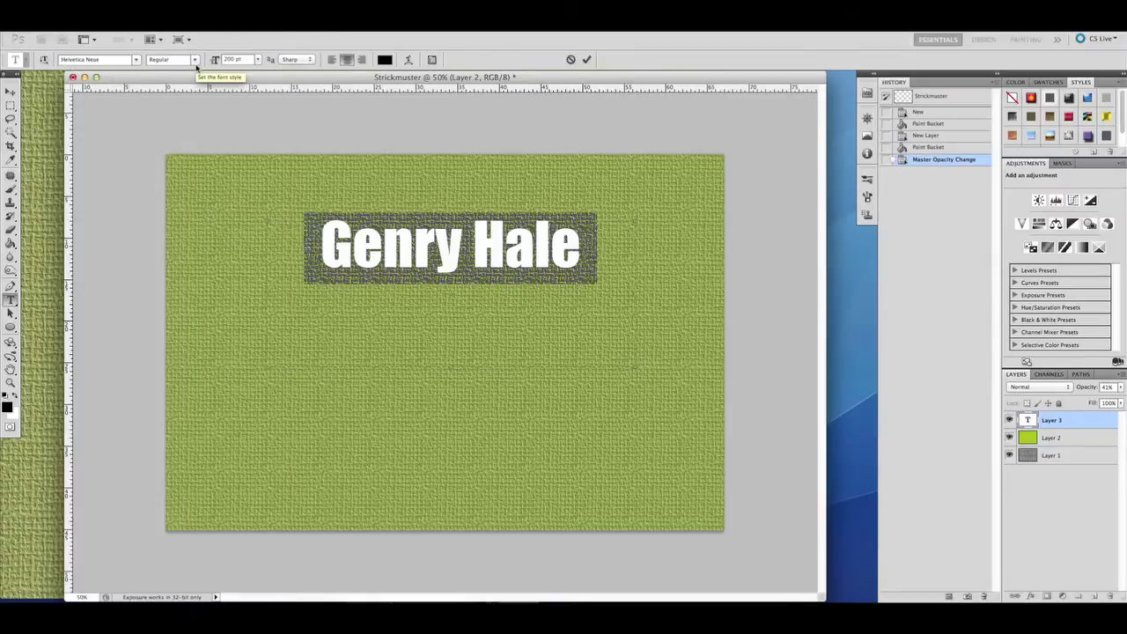
click(195, 60)
click(196, 141)
click(234, 59)
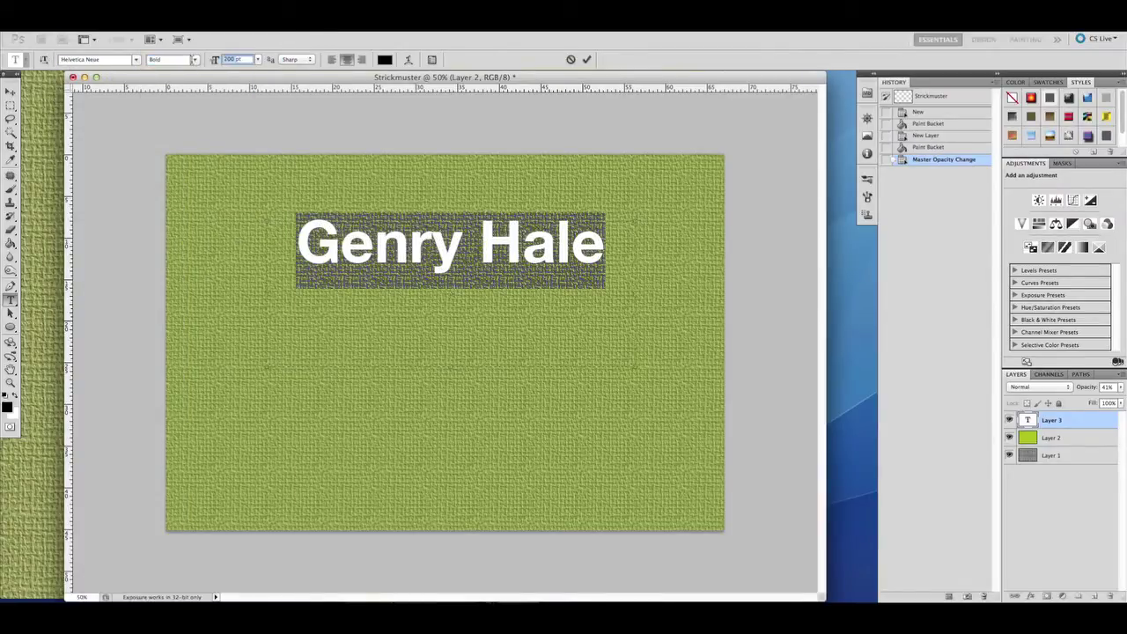
text(300)
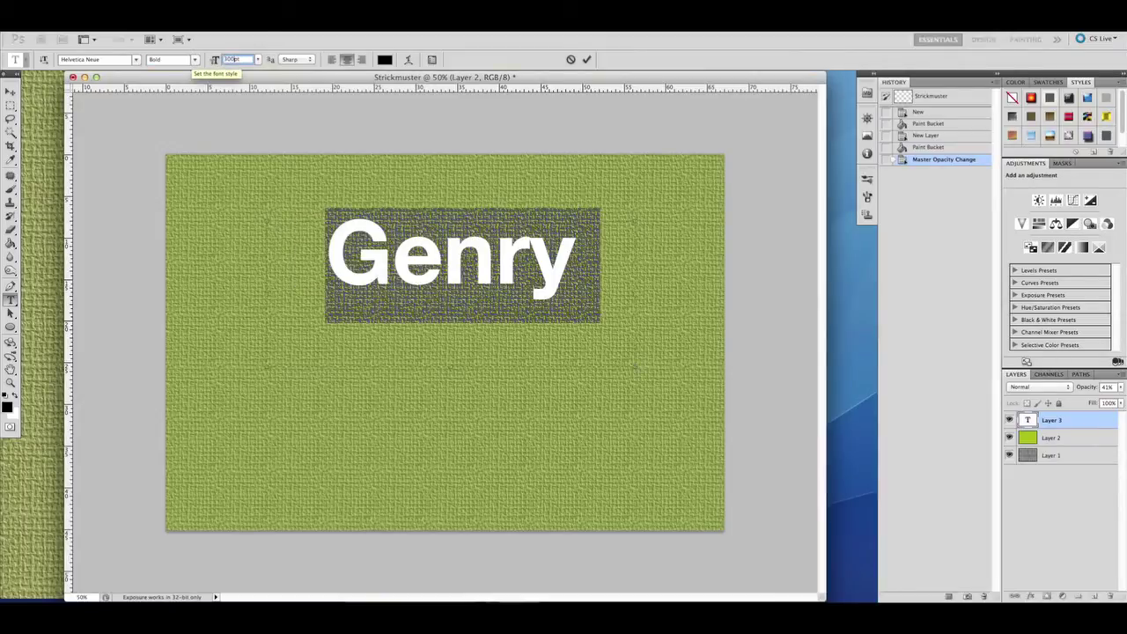
key(Return)
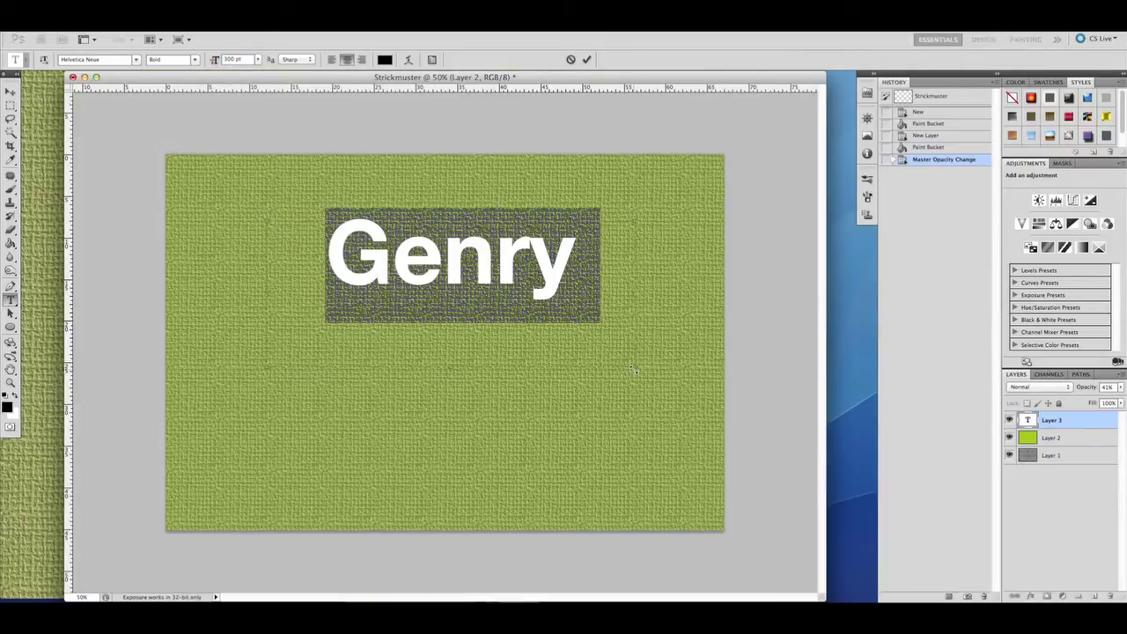
Enlarge the text box so both lines show, centre the text, and commit it
drag(692, 367, 731, 367)
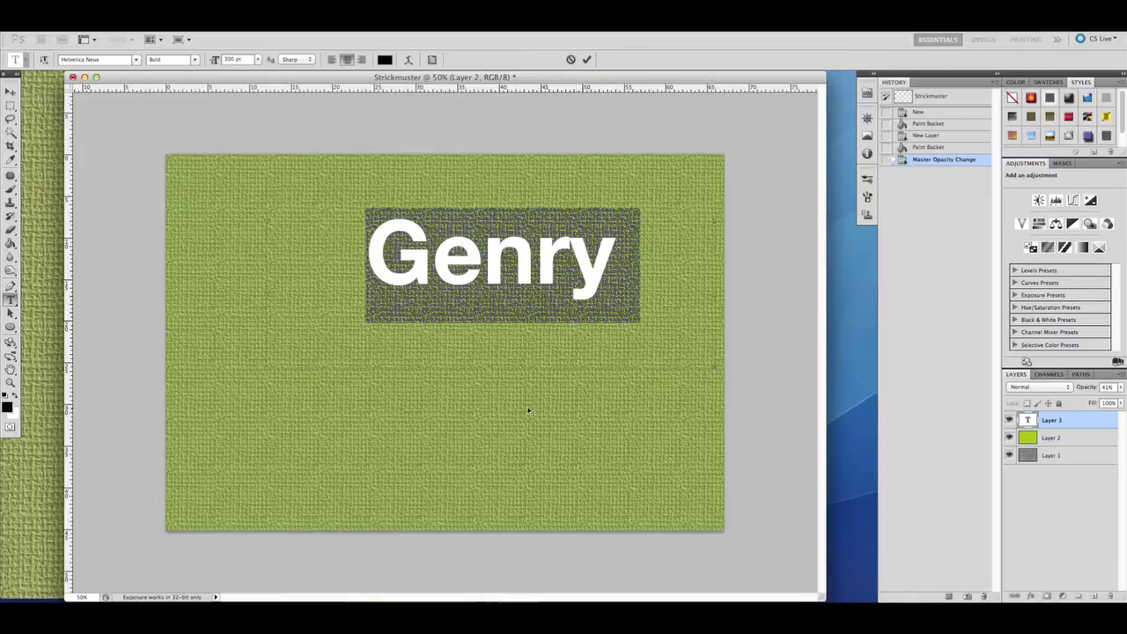
drag(488, 373, 497, 428)
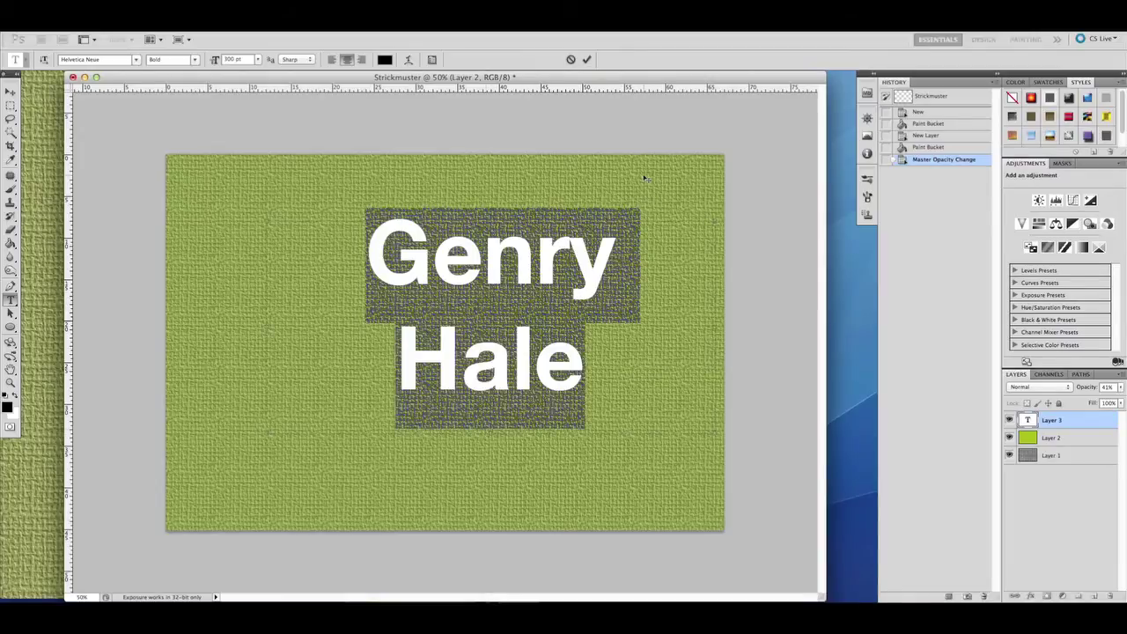
drag(619, 195, 566, 196)
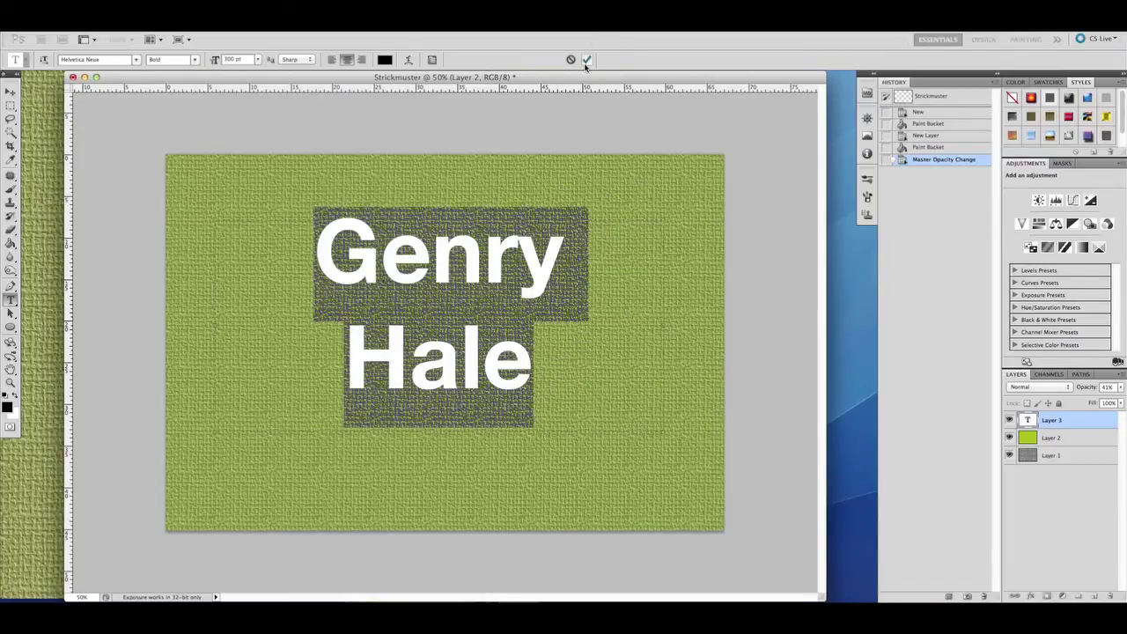
click(586, 60)
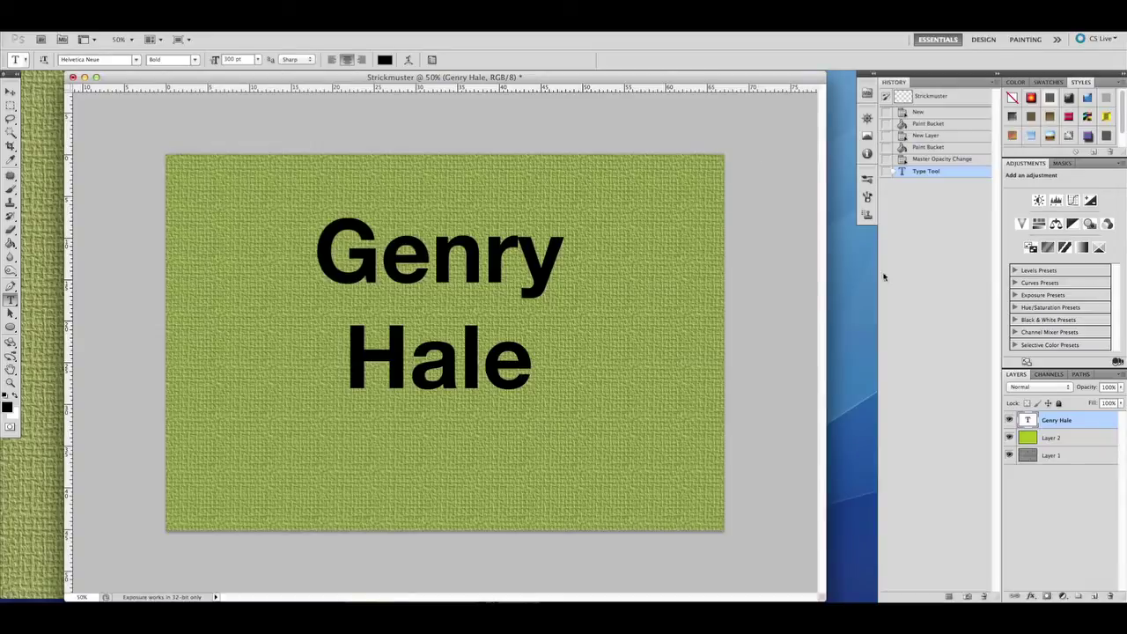
click(1086, 376)
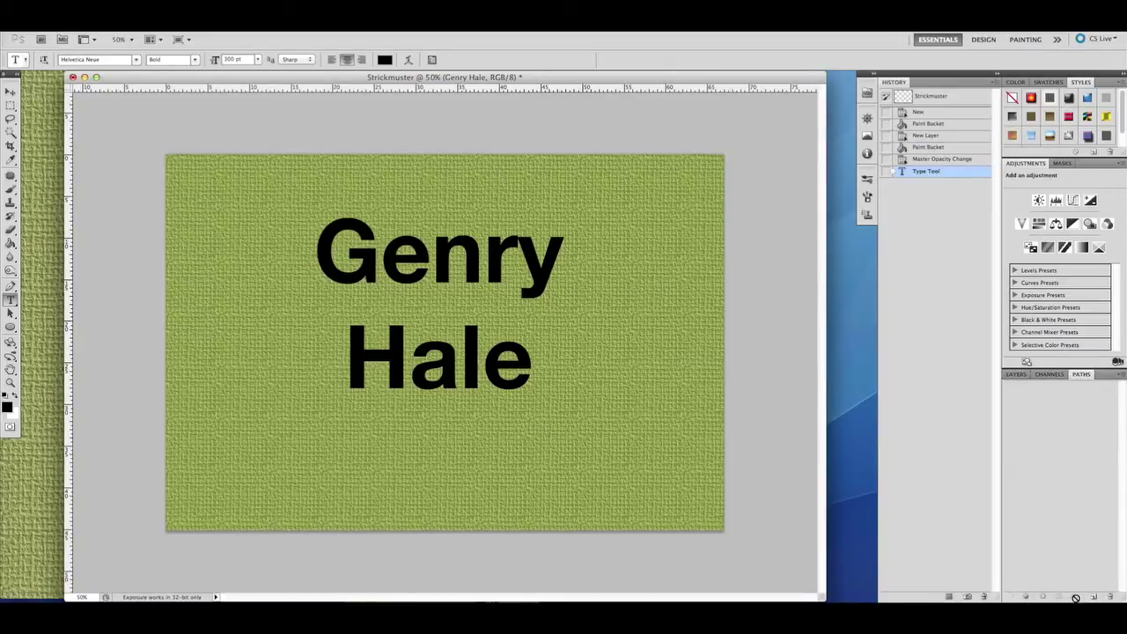
Load the Genry Hale letter selection and convert it into a Work Path, deleting the stray Path 1
click(1015, 375)
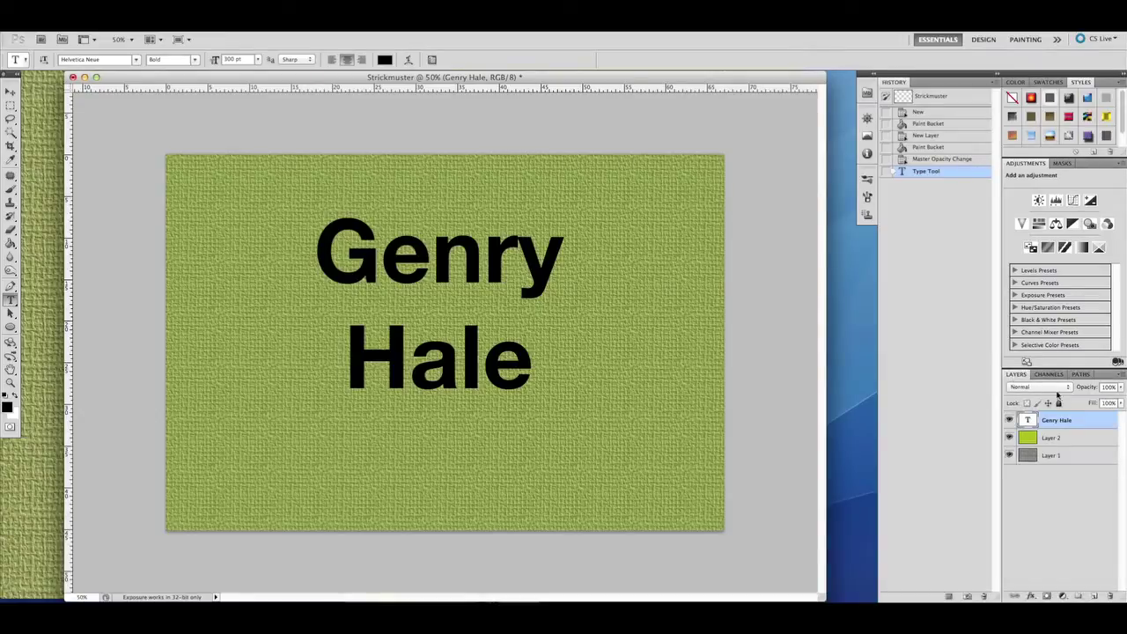
super+click(1028, 423)
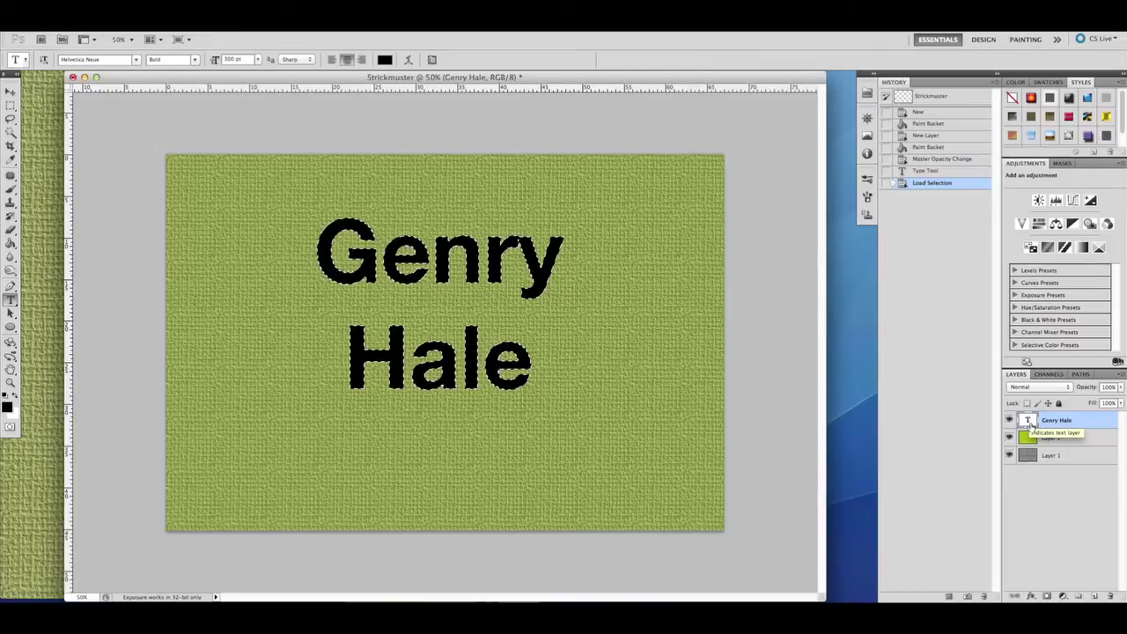
click(1080, 375)
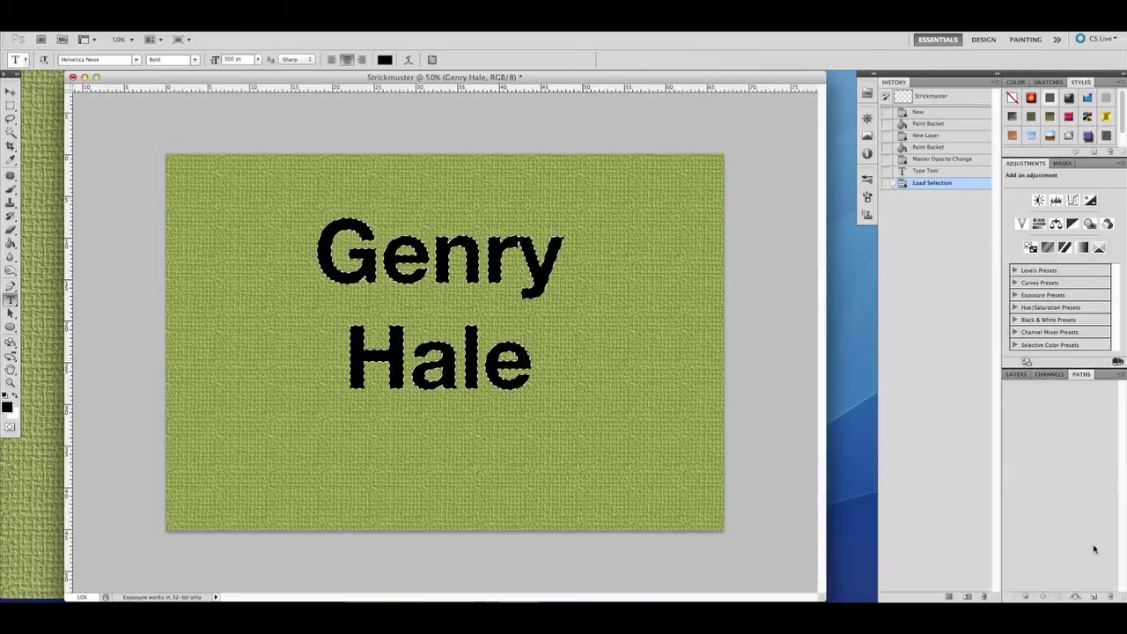
click(1096, 598)
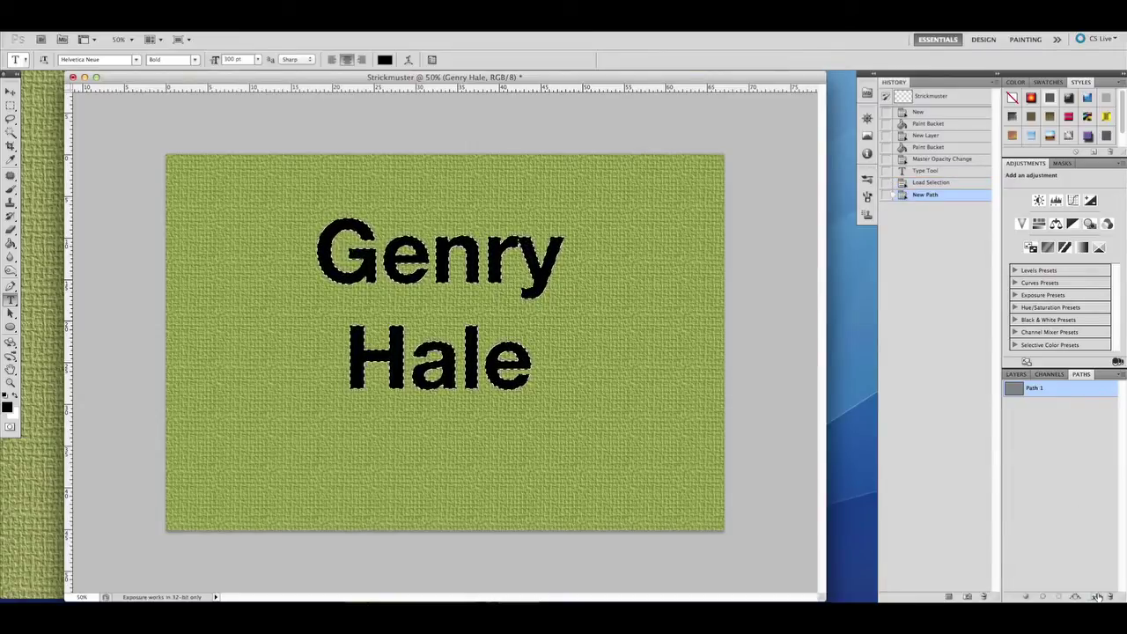
right_click(1056, 390)
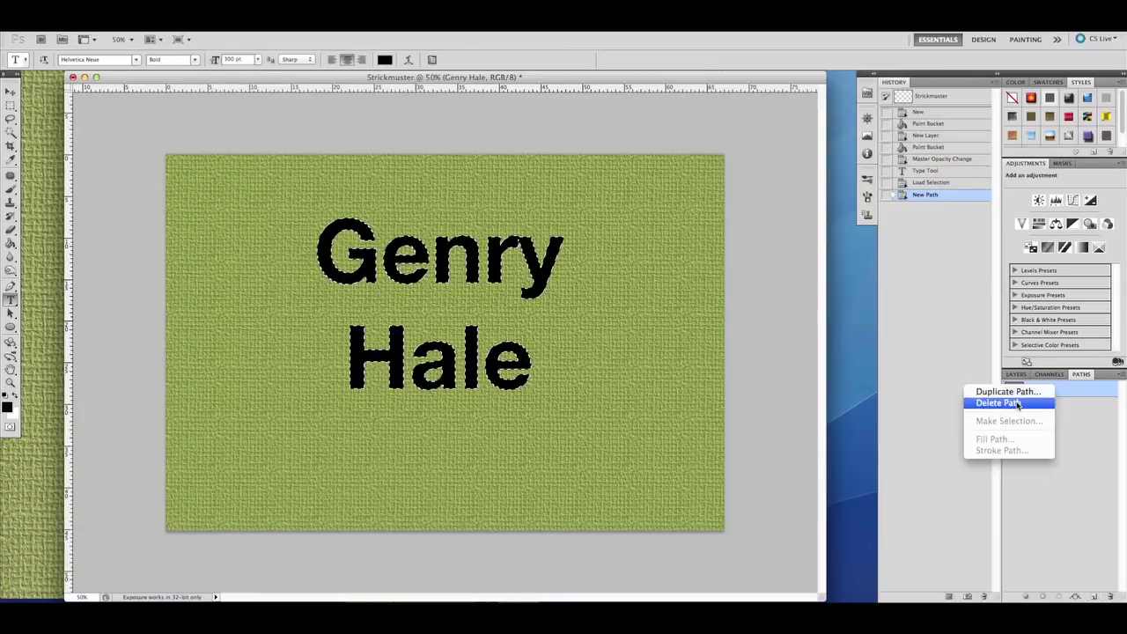
click(1013, 405)
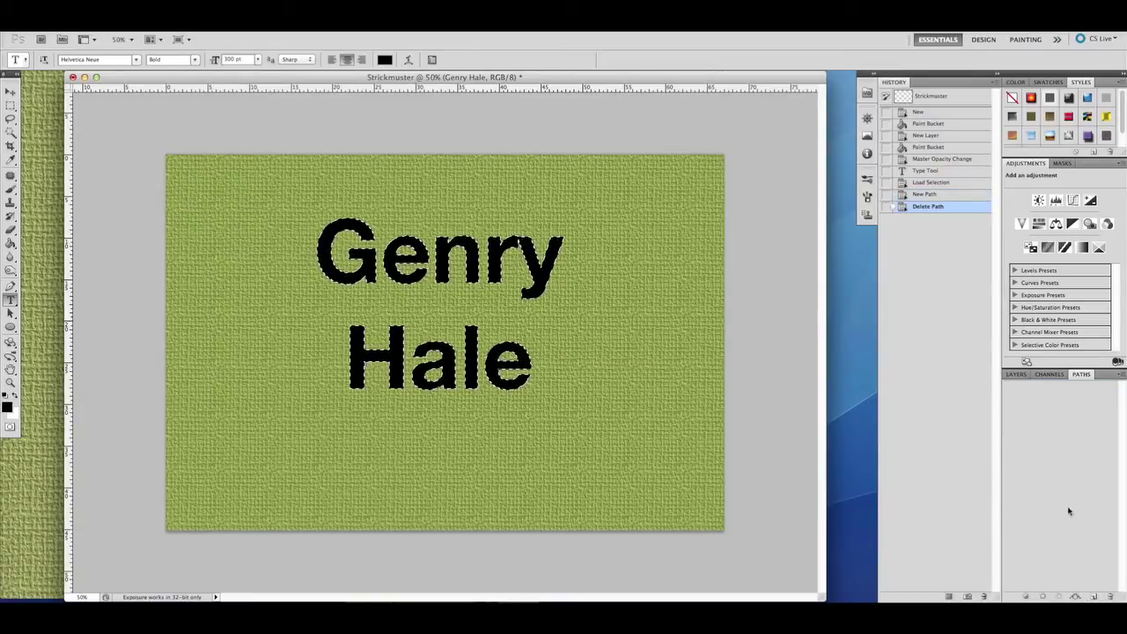
click(1073, 596)
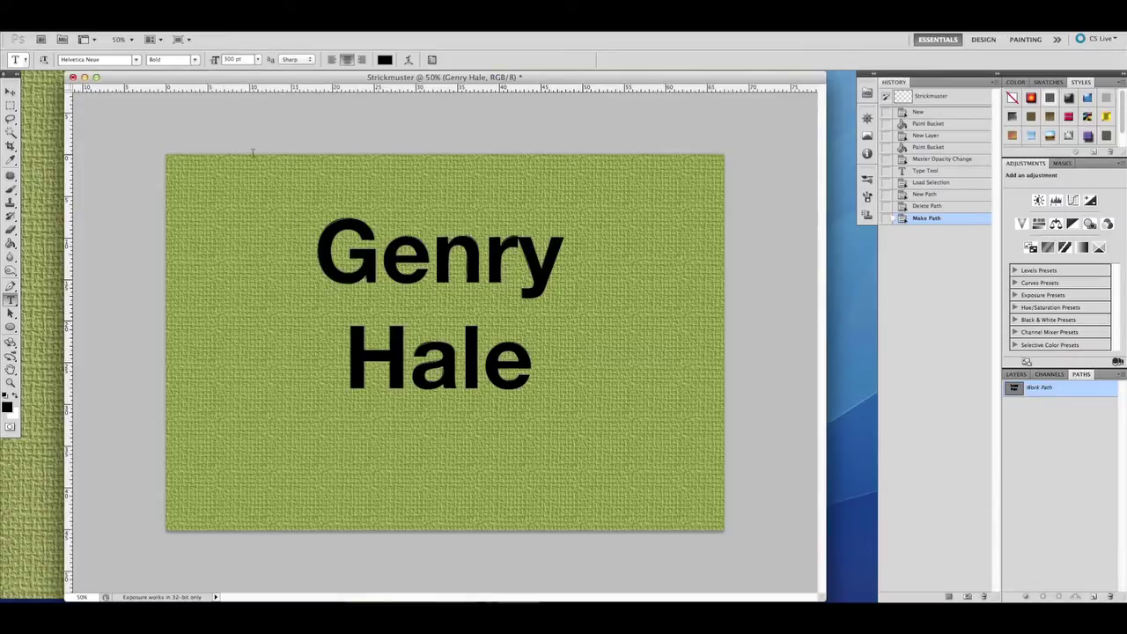
Create a transparent 50 × 50 px document named Strick-V and zoom in on it
click(99, 27)
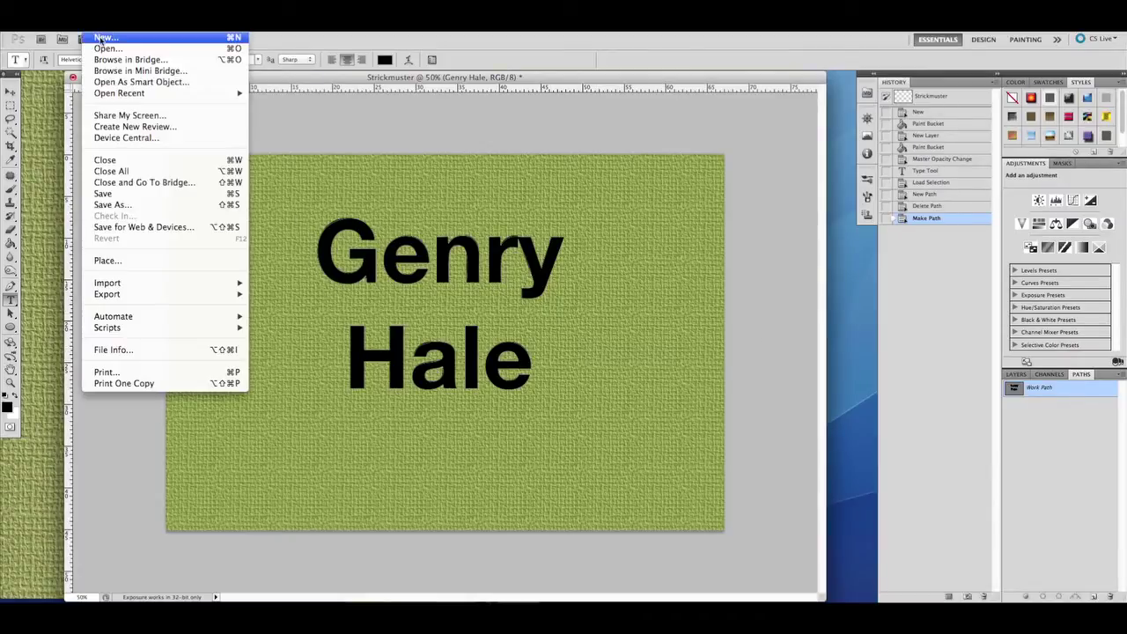
click(101, 38)
text(Strick)
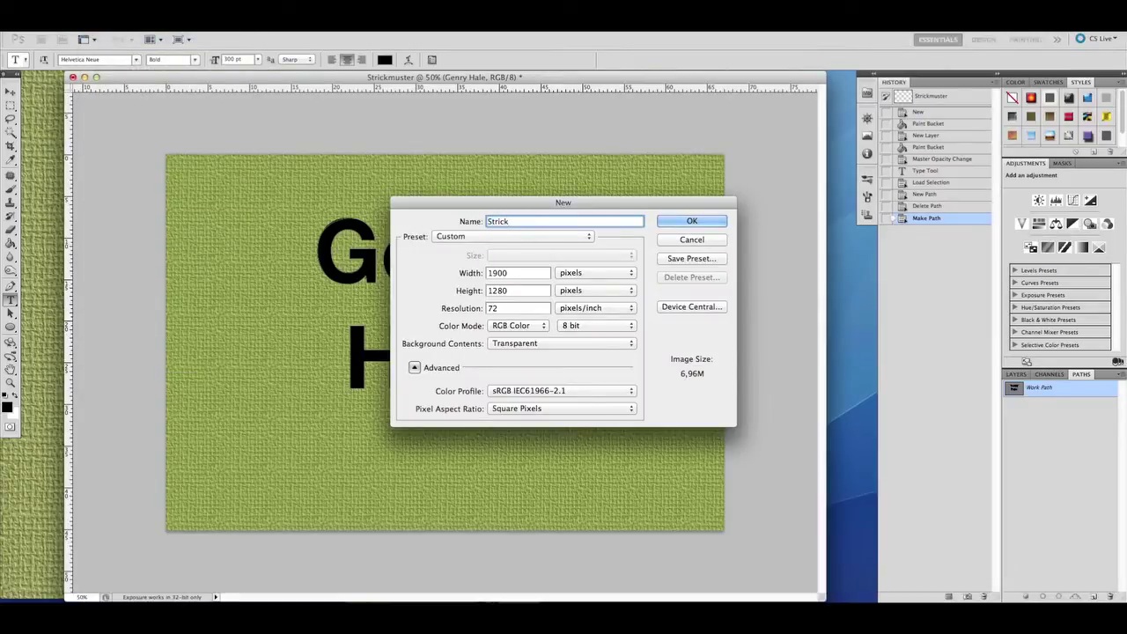
text(-V)
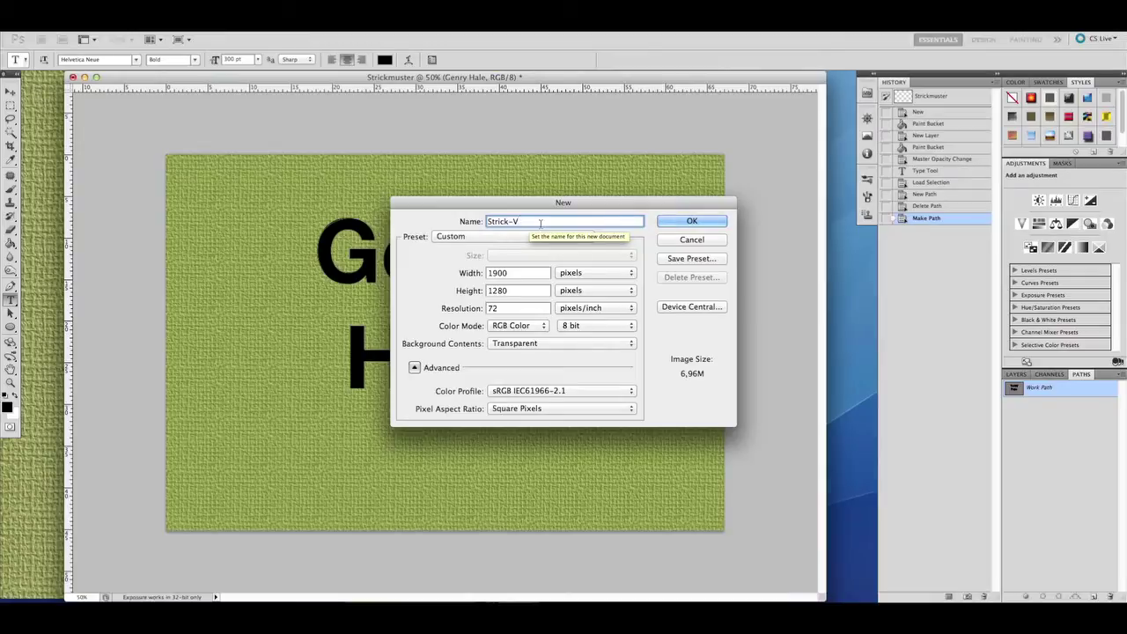
double_click(525, 273)
text(50)
key(Tab)
text(50)
click(692, 221)
key(super+plus)
key(super+plus)
key(super+plus)
key(super+plus)
key(super+plus)
key(super+plus)
key(super+plus)
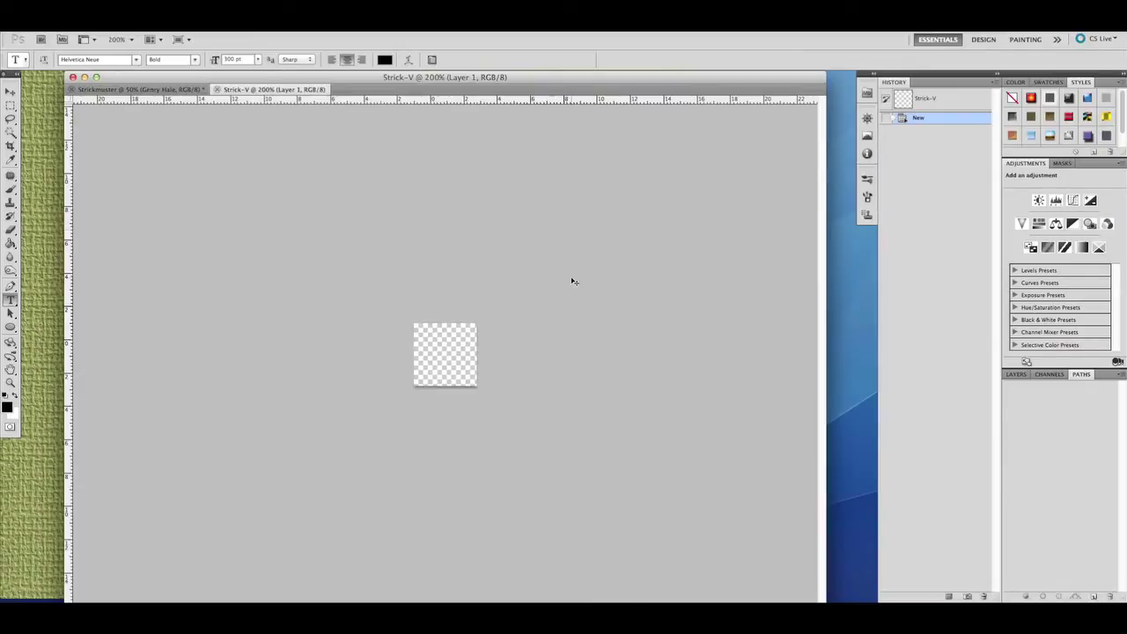
key(super+plus)
key(super+plus)
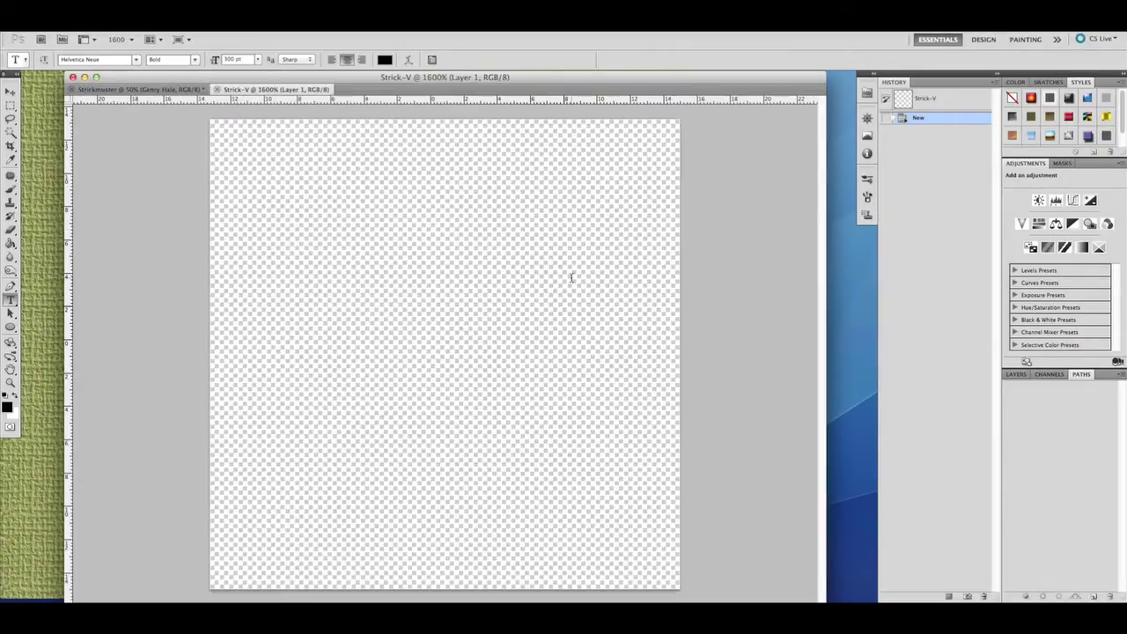
click(1016, 374)
key(super+minus)
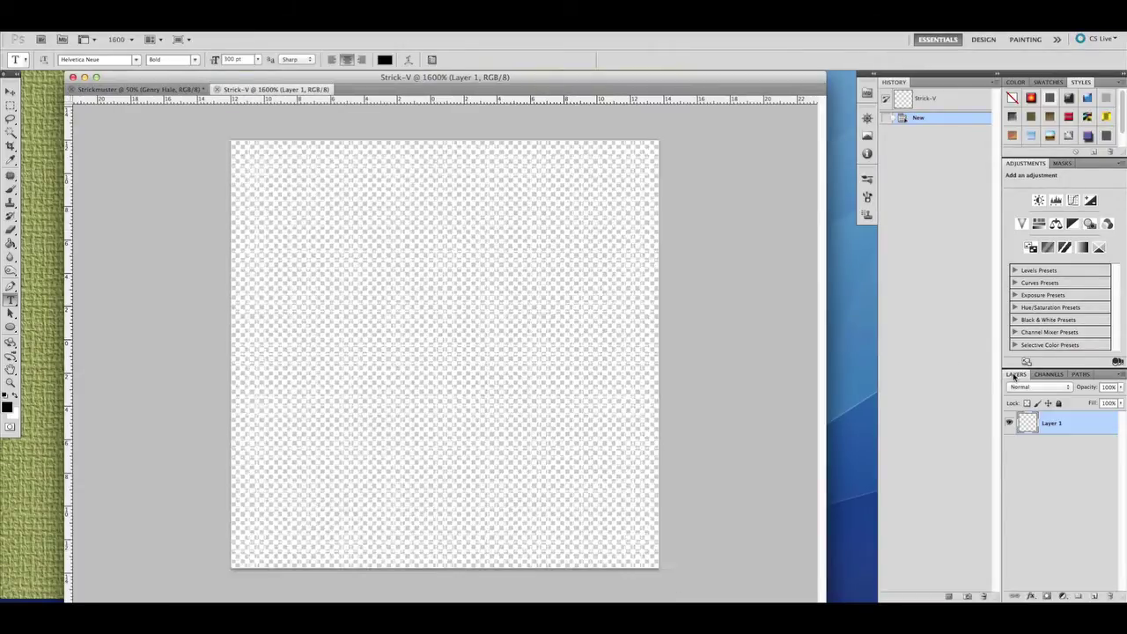
Paint a thick black V across the Strick-V canvas with the 13 px hard round brush
click(11, 190)
right_click(405, 317)
scroll(527, 438, up, 15)
scroll(526, 439, up, 10)
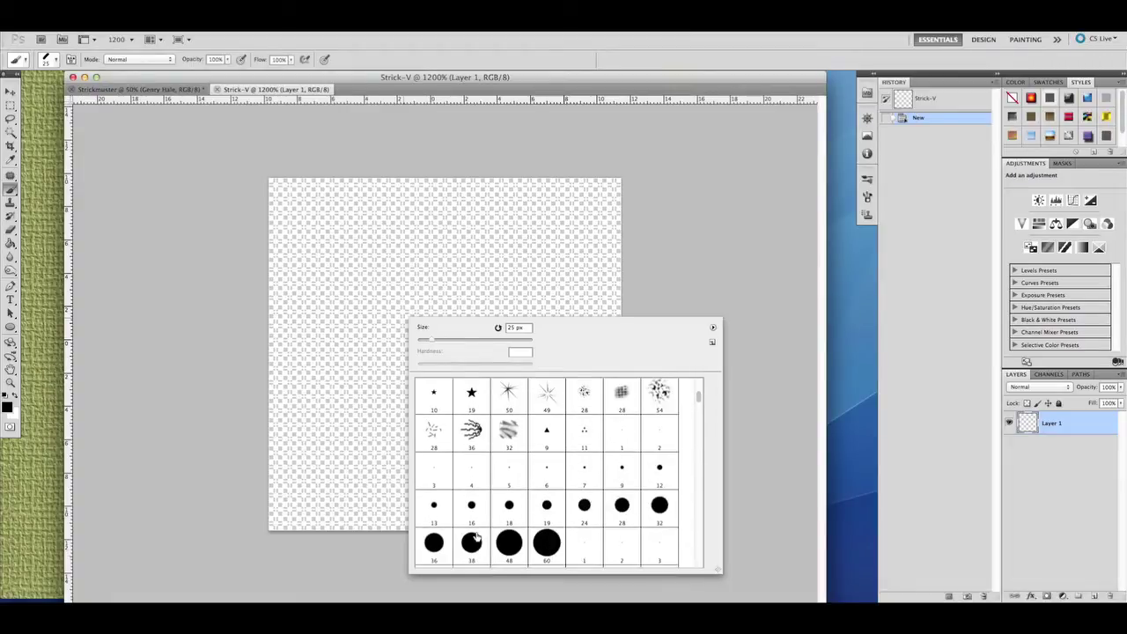
click(440, 513)
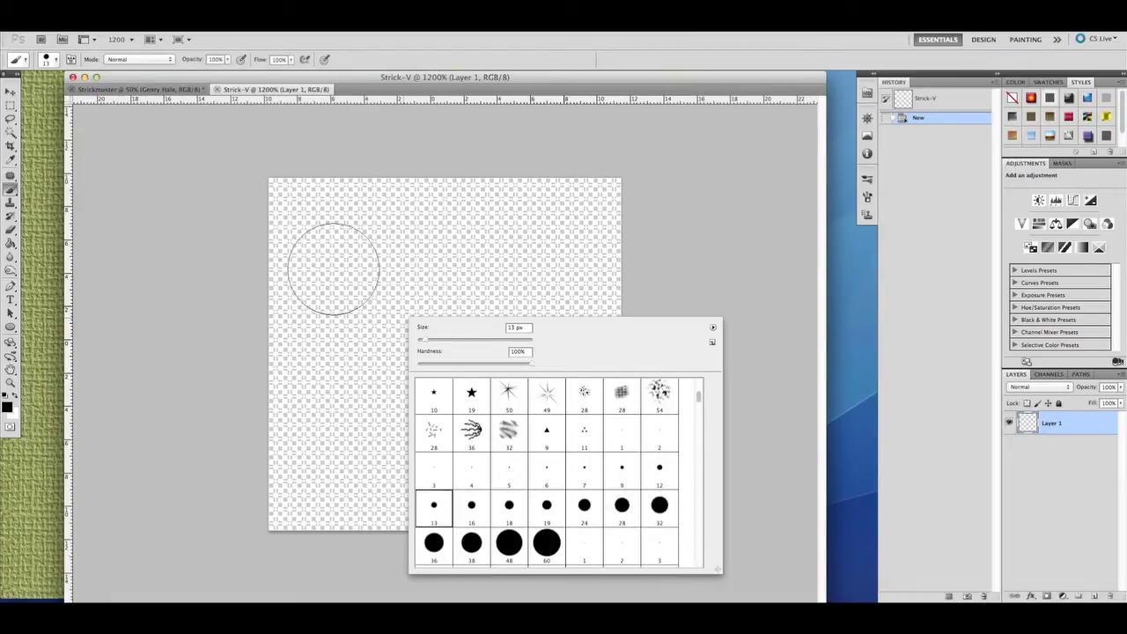
mouse_move(323, 238)
mouse_down()
mouse_move(382, 306)
mouse_move(458, 461)
mouse_move(478, 387)
mouse_move(571, 239)
mouse_up()
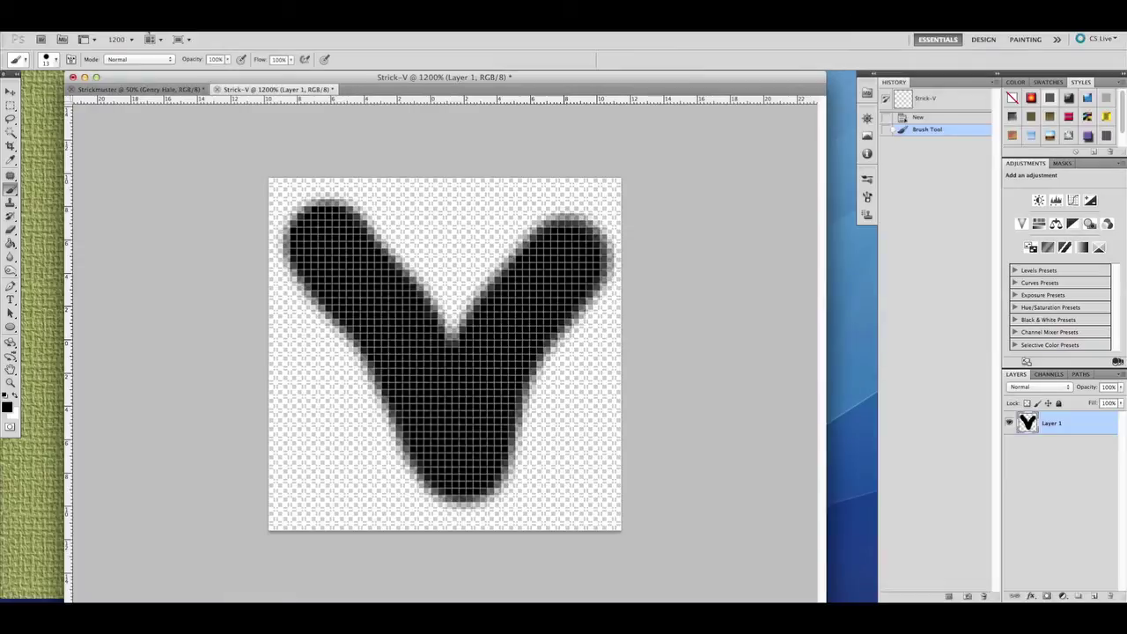
Define the V as a brush preset with 'Muster' added to its name, then return to Strickmuster
click(148, 26)
mouse_move(119, 27)
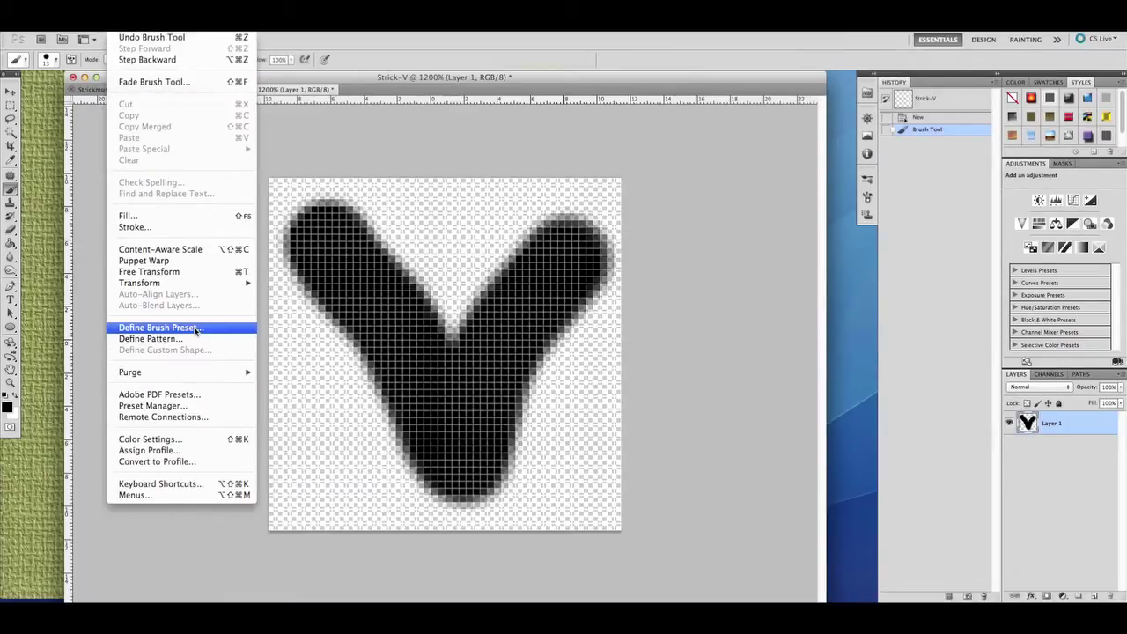
click(160, 327)
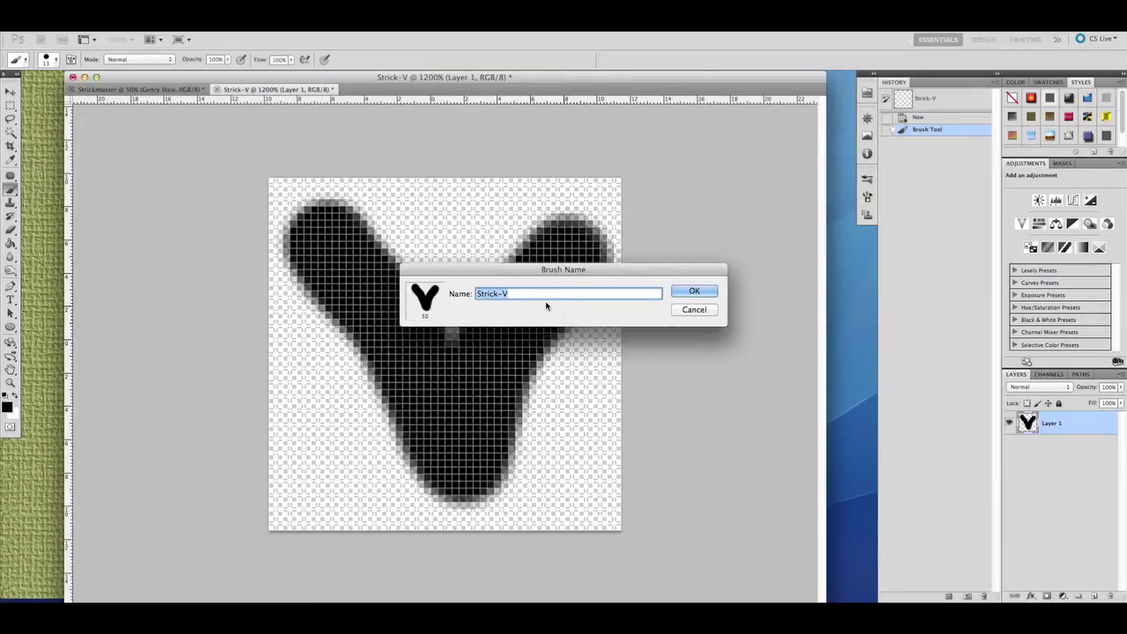
click(599, 293)
text(Muster)
click(695, 292)
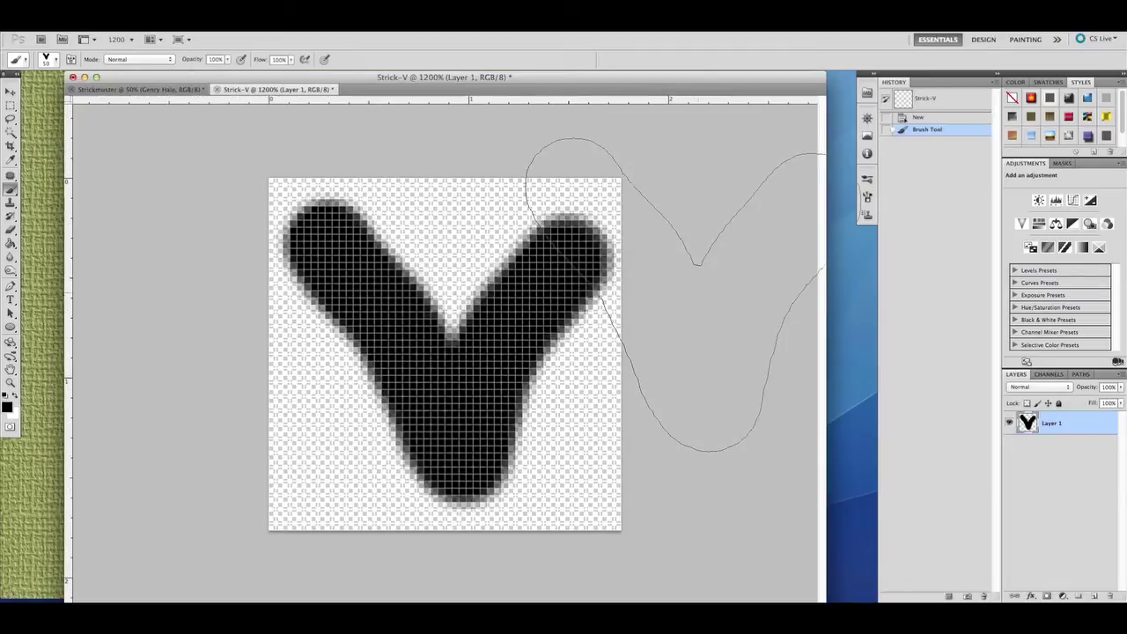
click(141, 89)
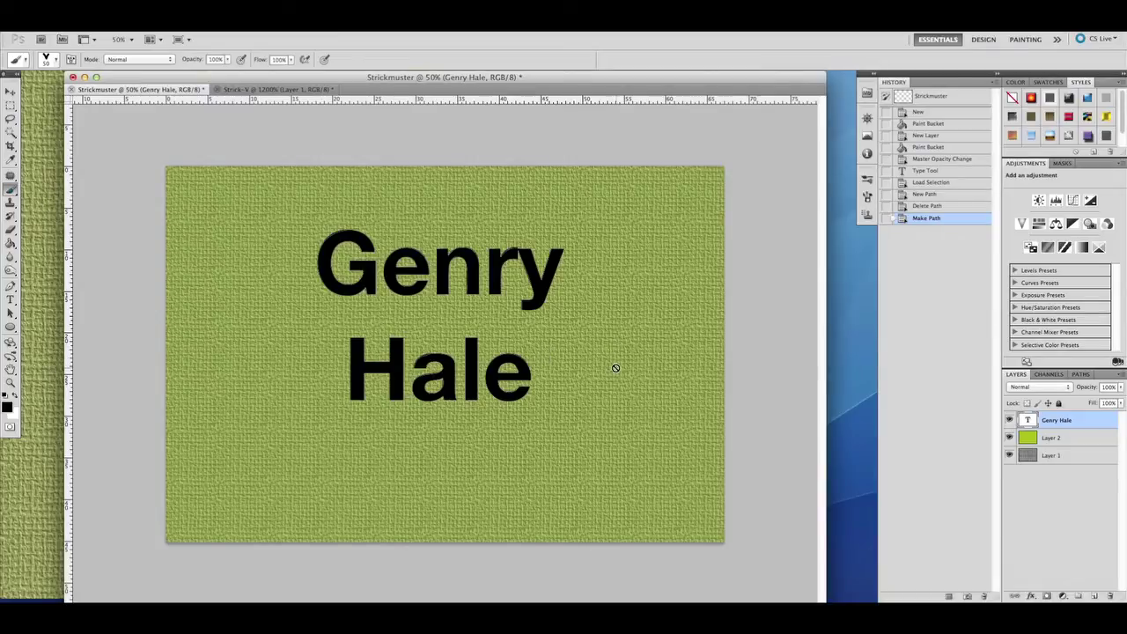
key(F5)
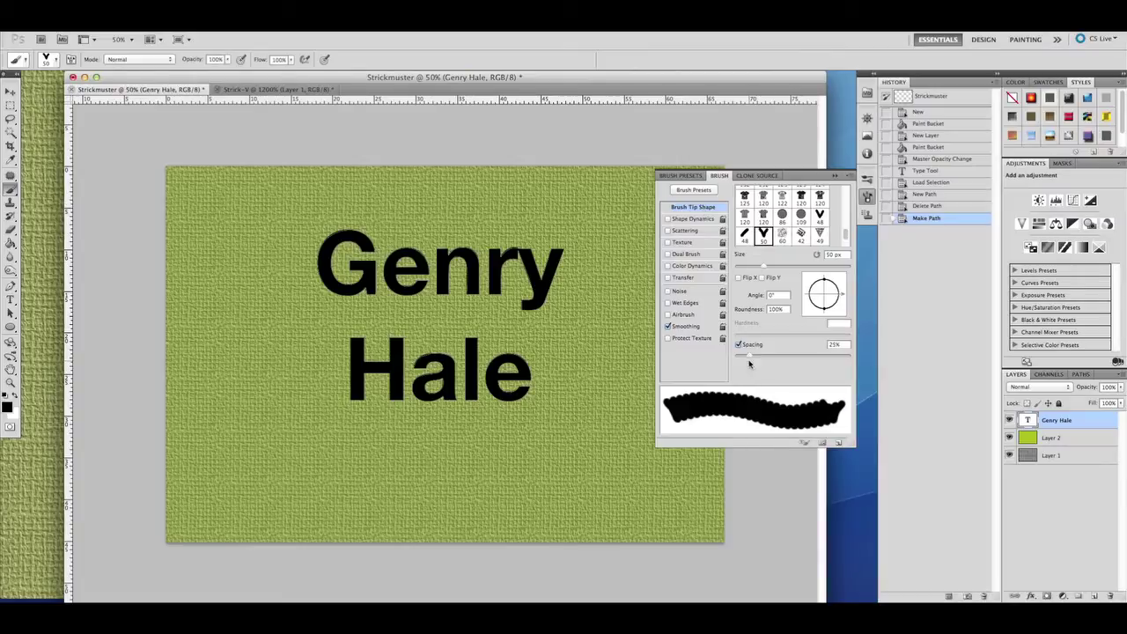
Set the V brush spacing to about 84% and its Shape Dynamics angle control to Direction
drag(748, 356, 783, 358)
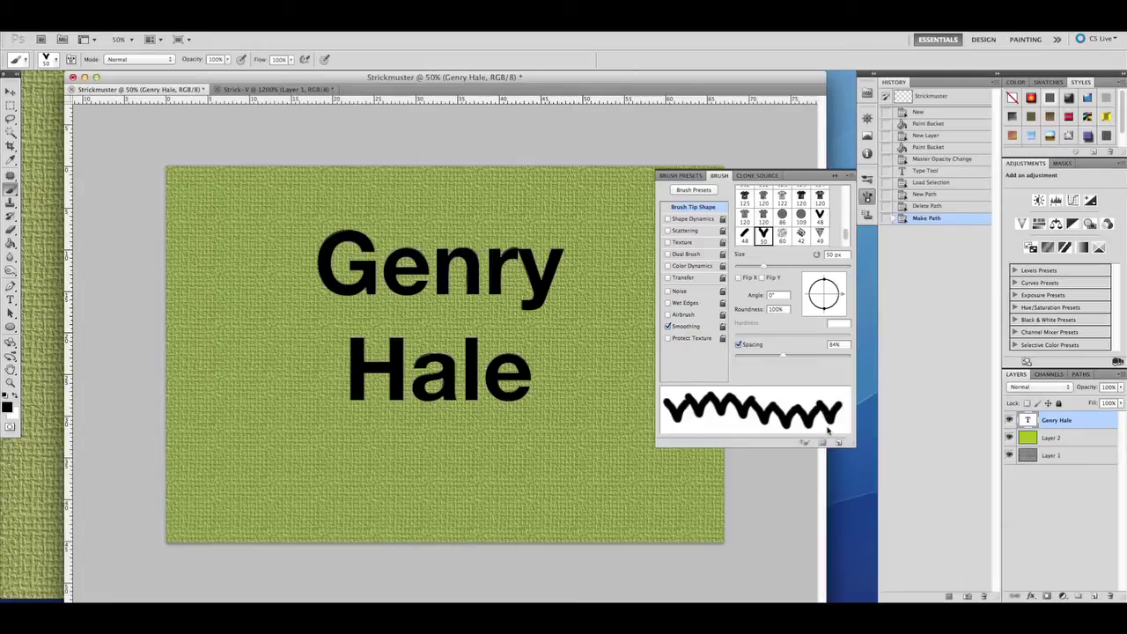
click(678, 221)
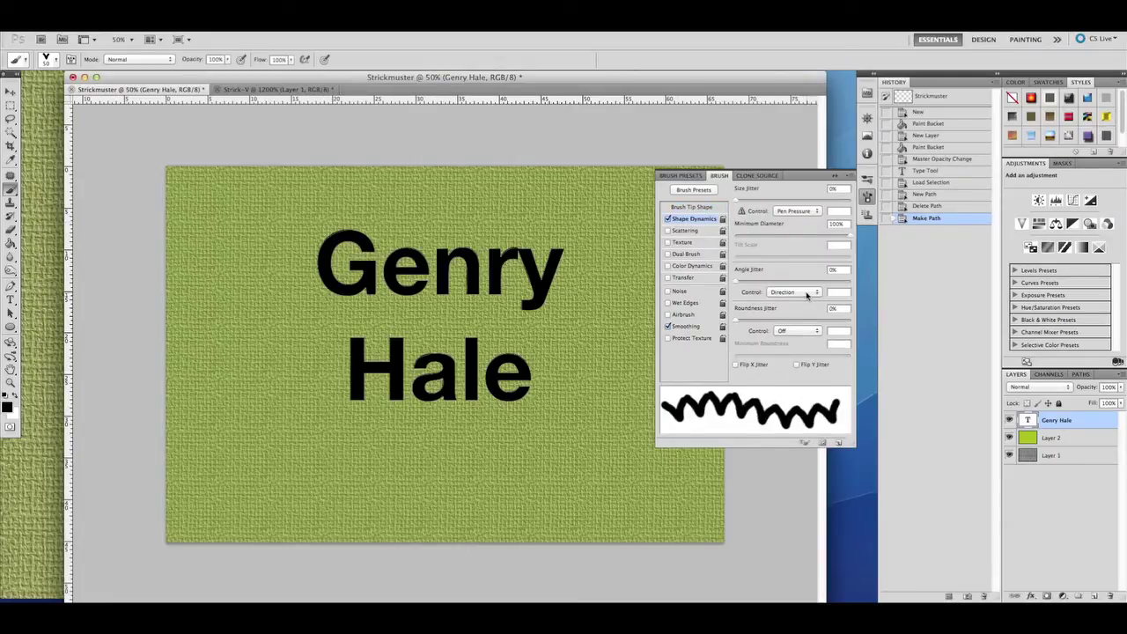
click(806, 294)
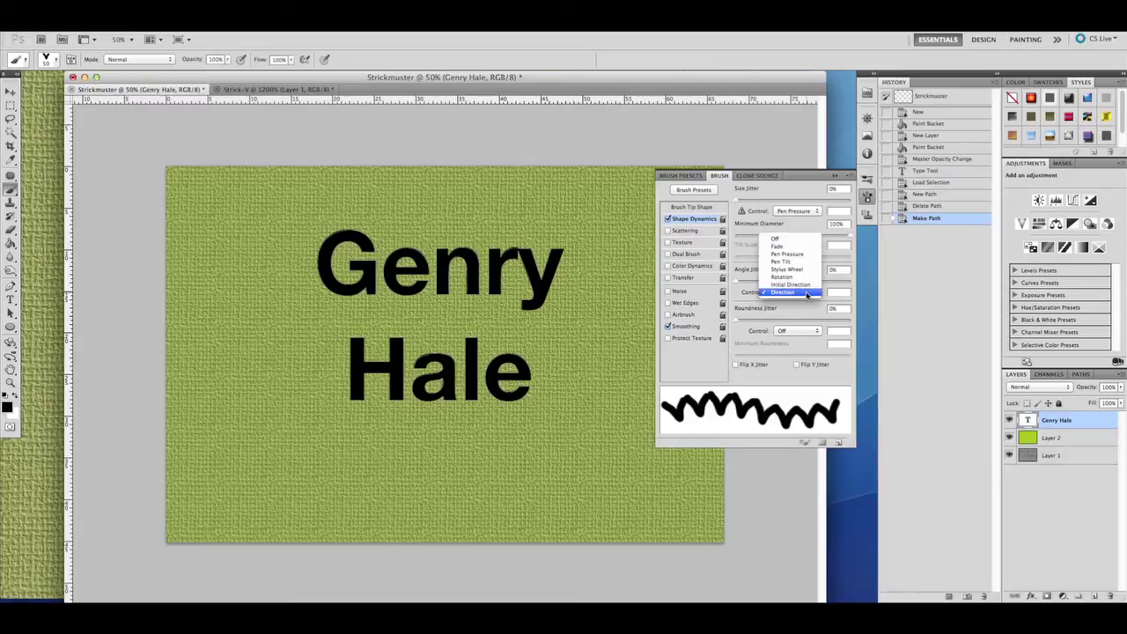
click(768, 294)
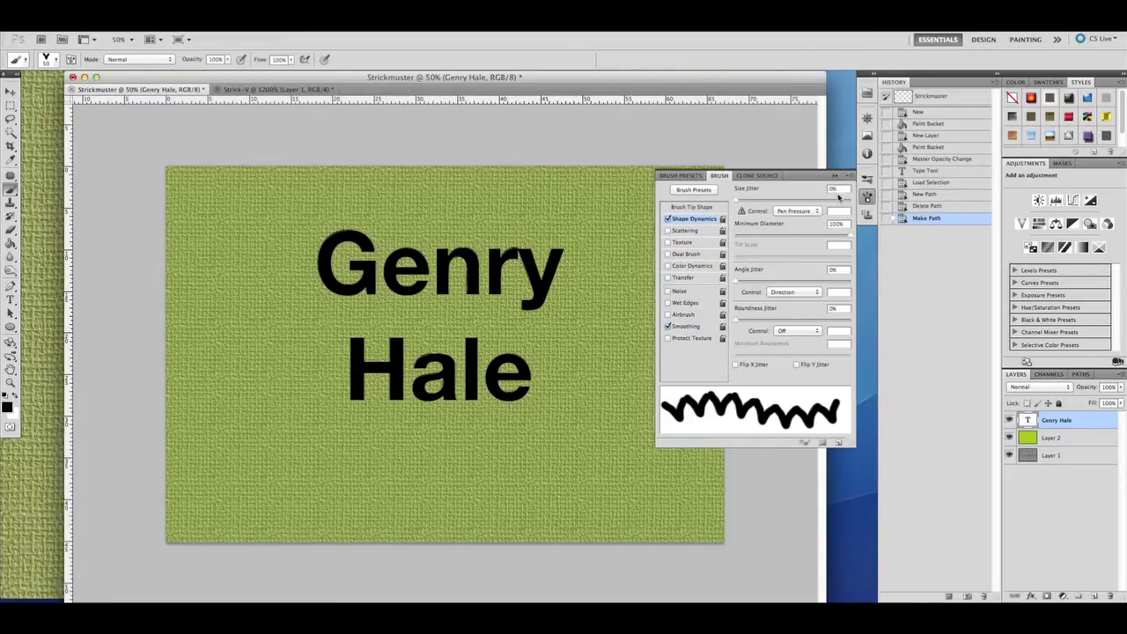
mouse_move(735, 201)
mouse_down()
mouse_move(848, 203)
mouse_move(717, 200)
mouse_up()
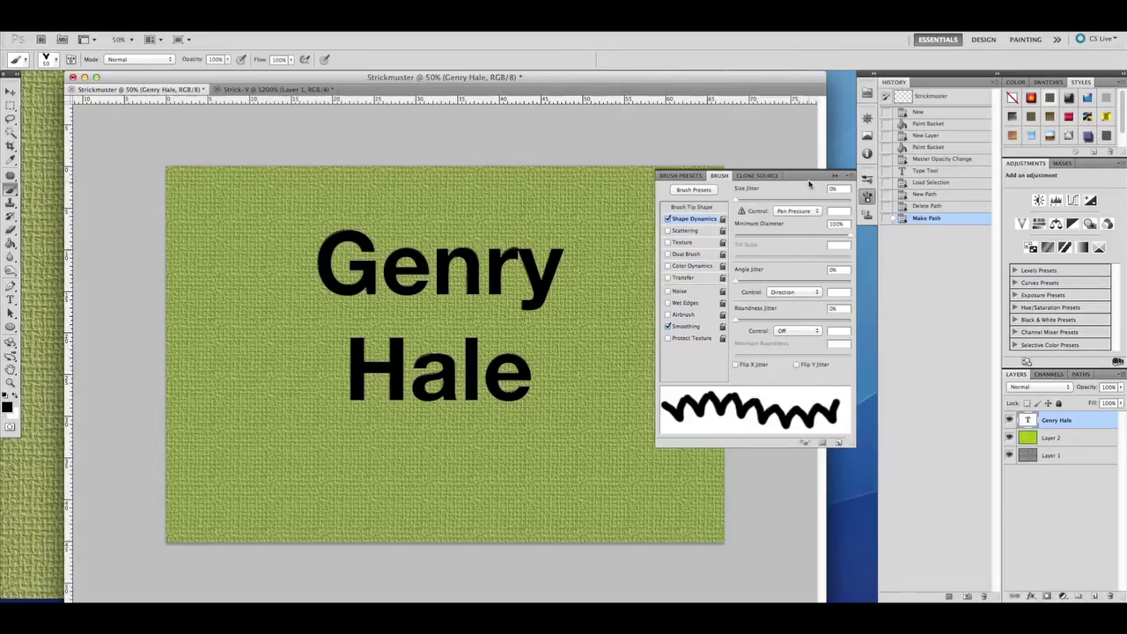
click(1060, 504)
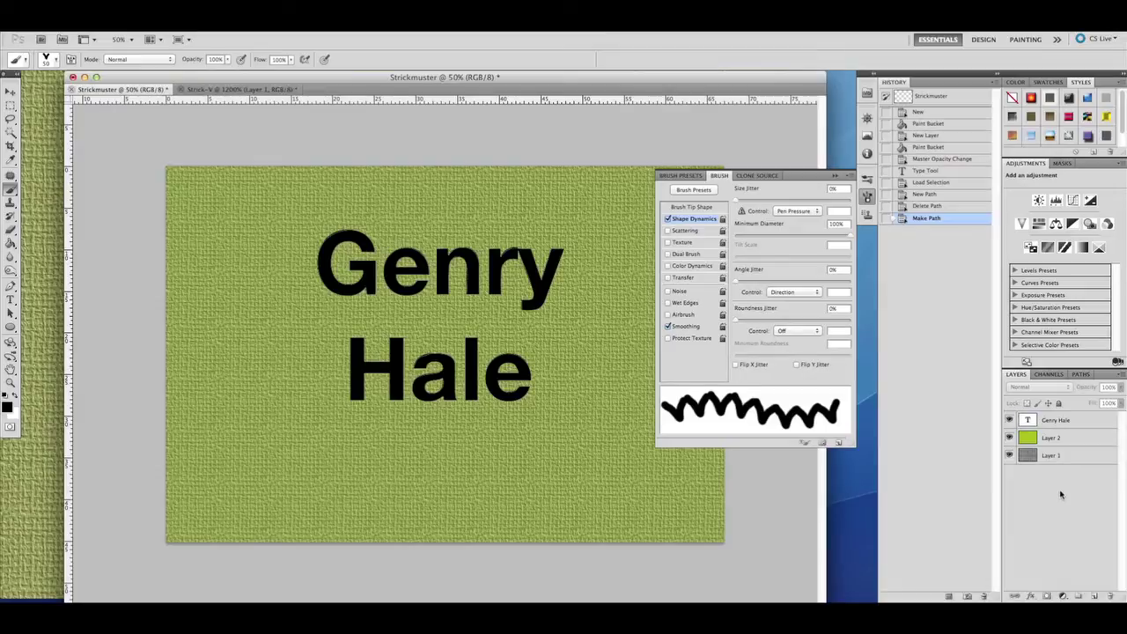
Add an empty layer named 'gestricktes' above the text, then show the Work Path in Paths
click(867, 198)
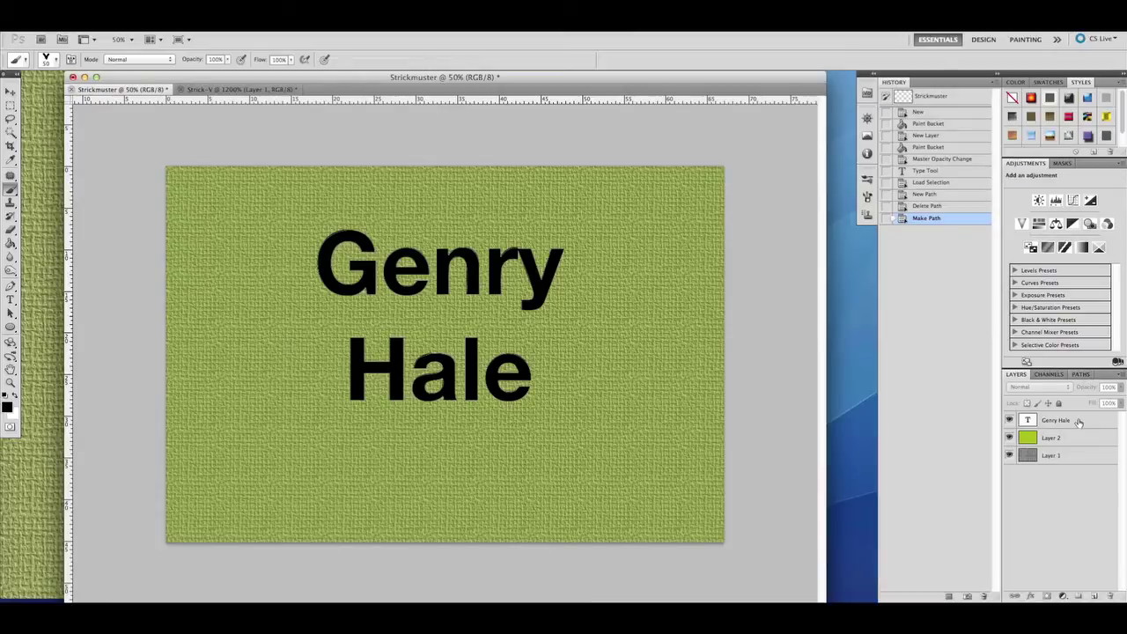
key(super+shift+n)
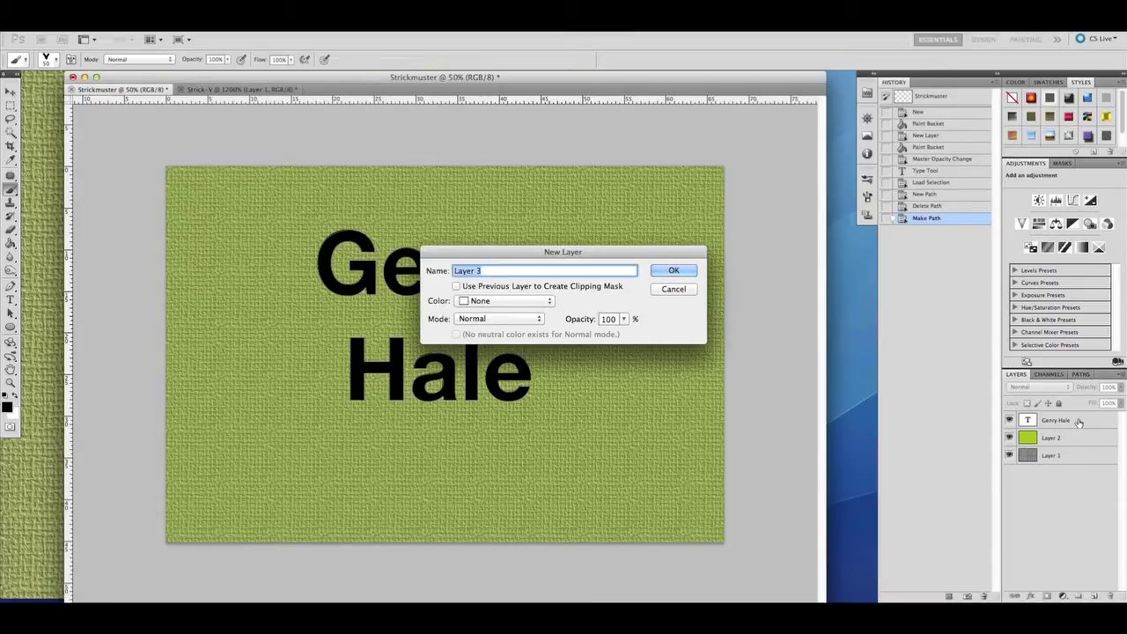
text(St)
key(BackSpace)
key(BackSpace)
text(gestricktes)
click(680, 275)
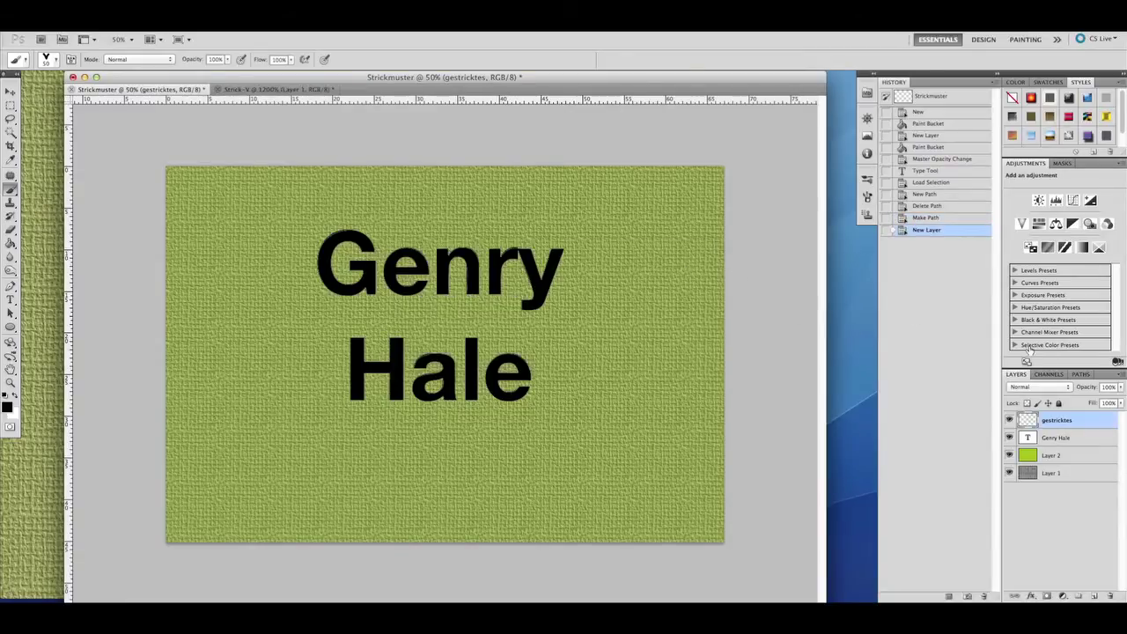
click(1081, 374)
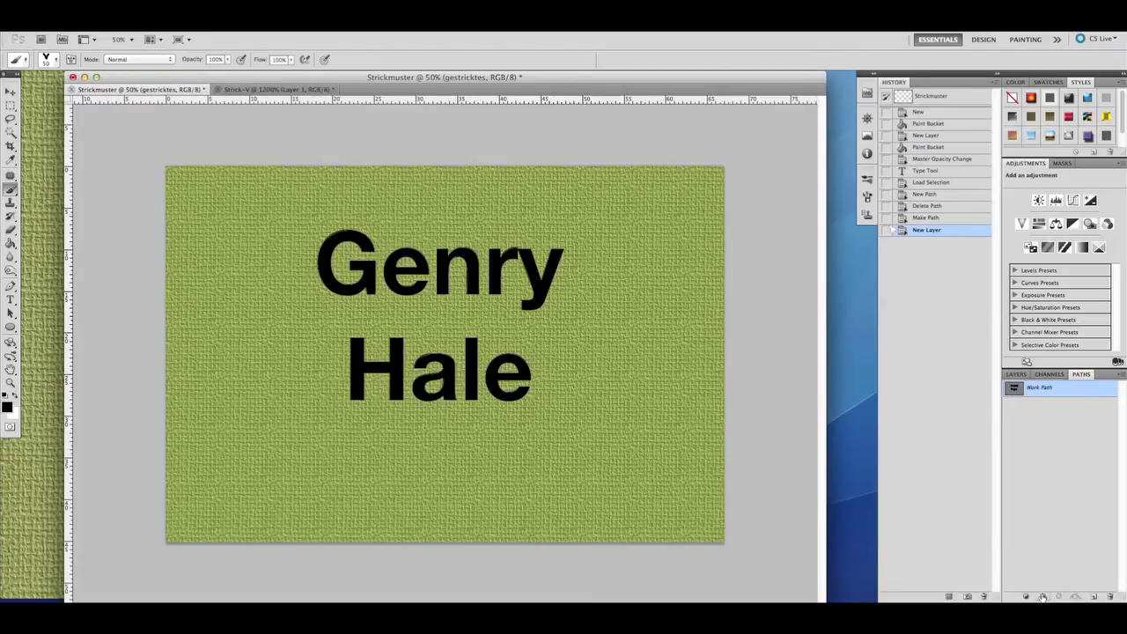
Set the foreground colour to a light grey for the stitches
click(9, 404)
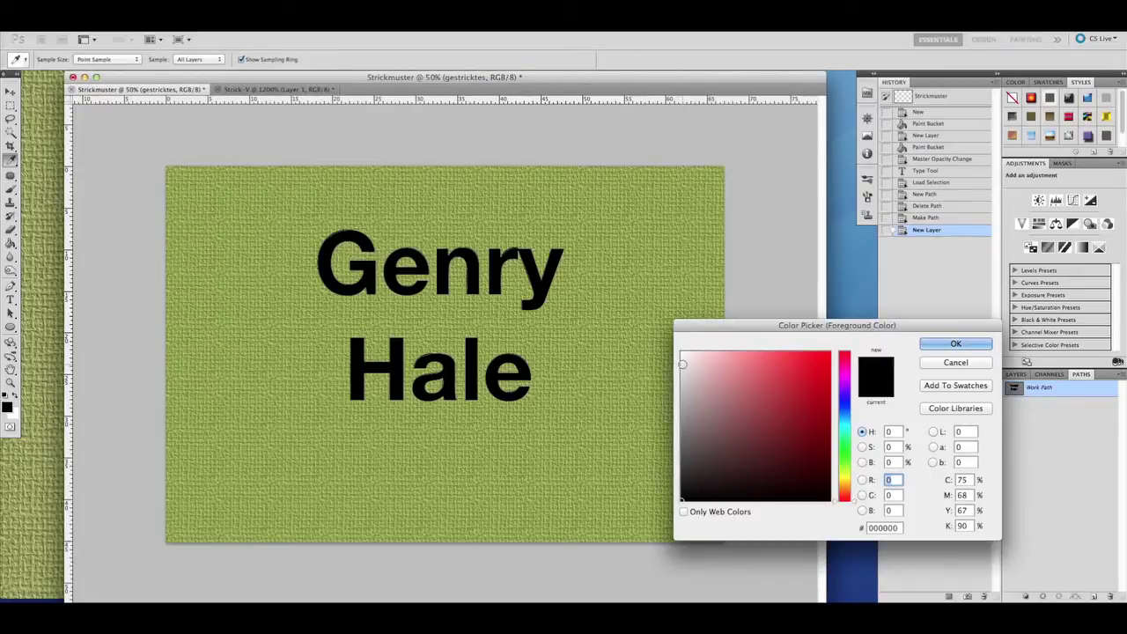
click(682, 368)
click(966, 349)
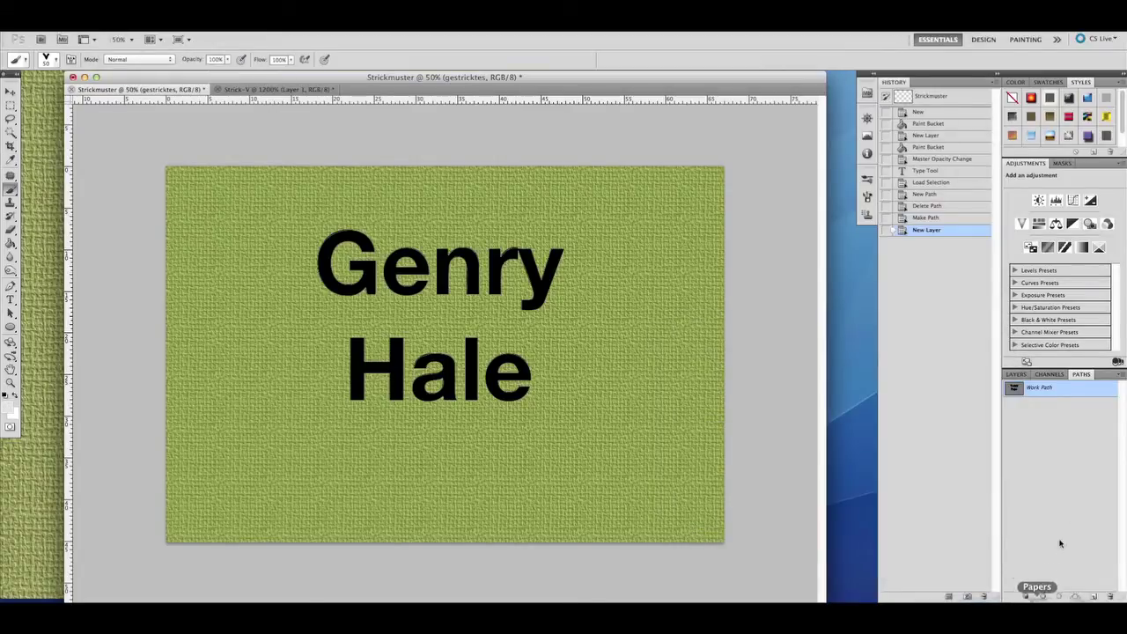
Stroke the Work Path on 'gestricktes' with a smaller knit brush after undoing the heavy stroke
click(1041, 597)
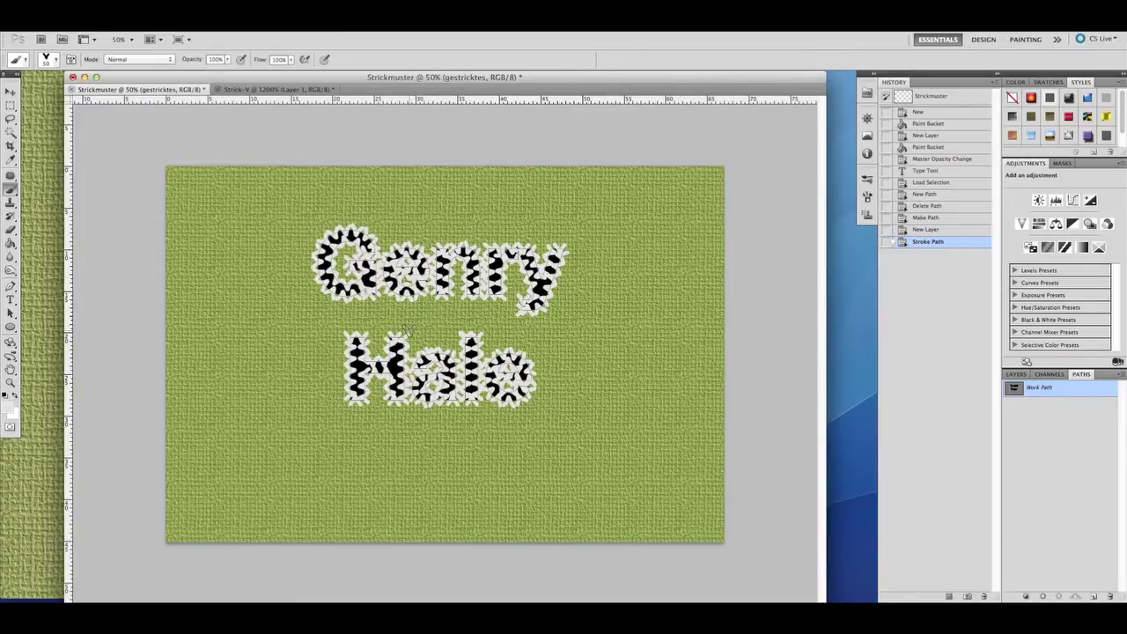
key(ctrl+z)
right_click(420, 328)
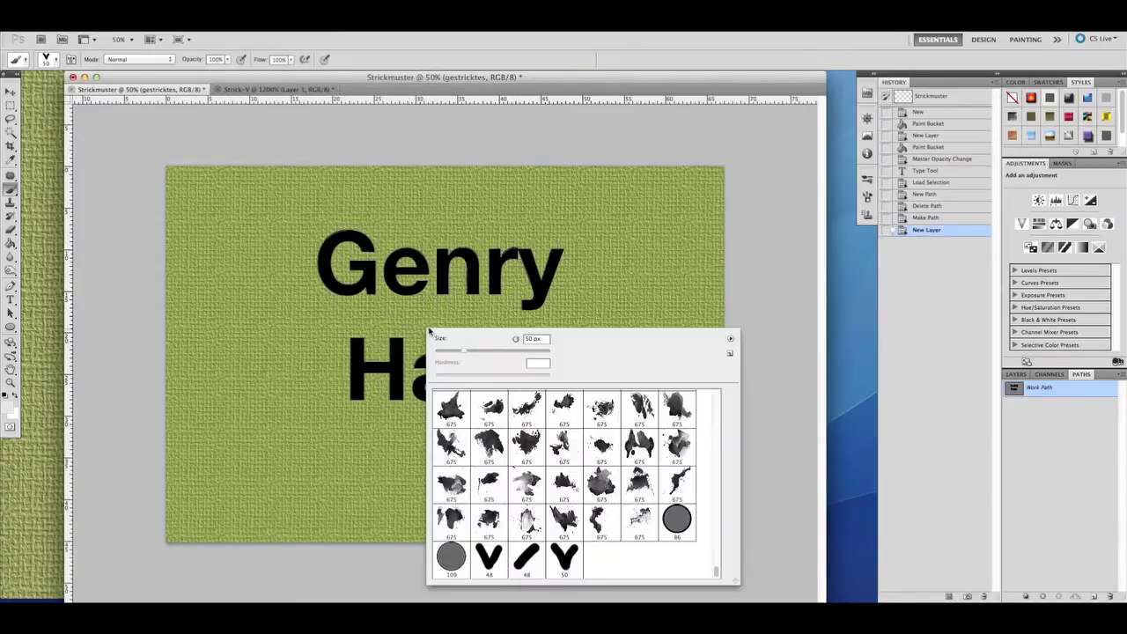
drag(460, 352, 440, 353)
click(1032, 487)
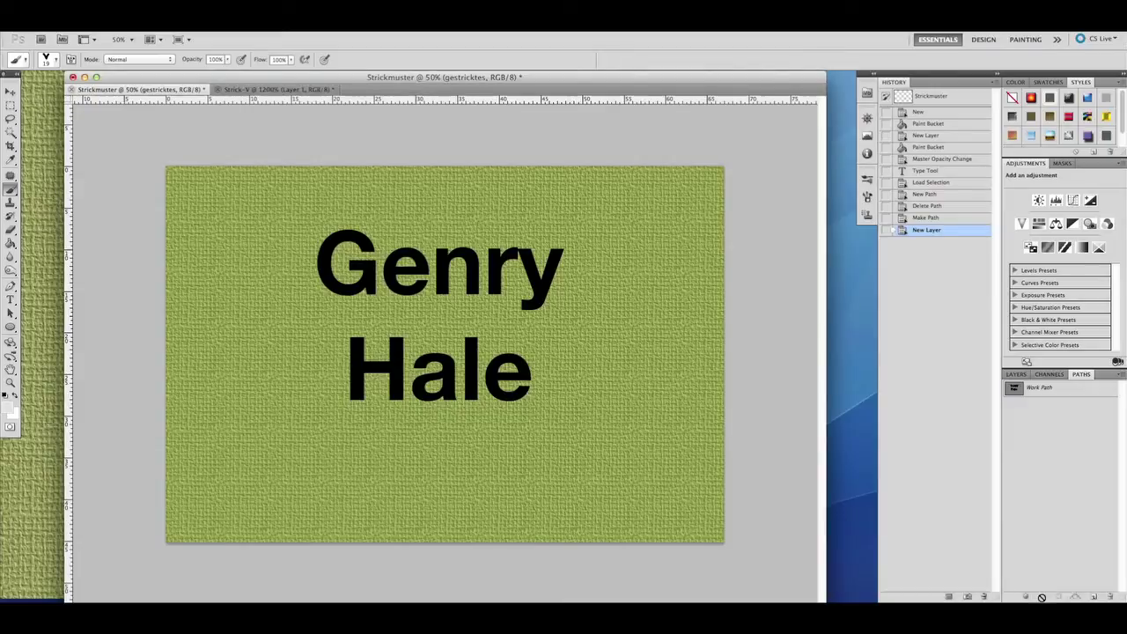
click(1057, 394)
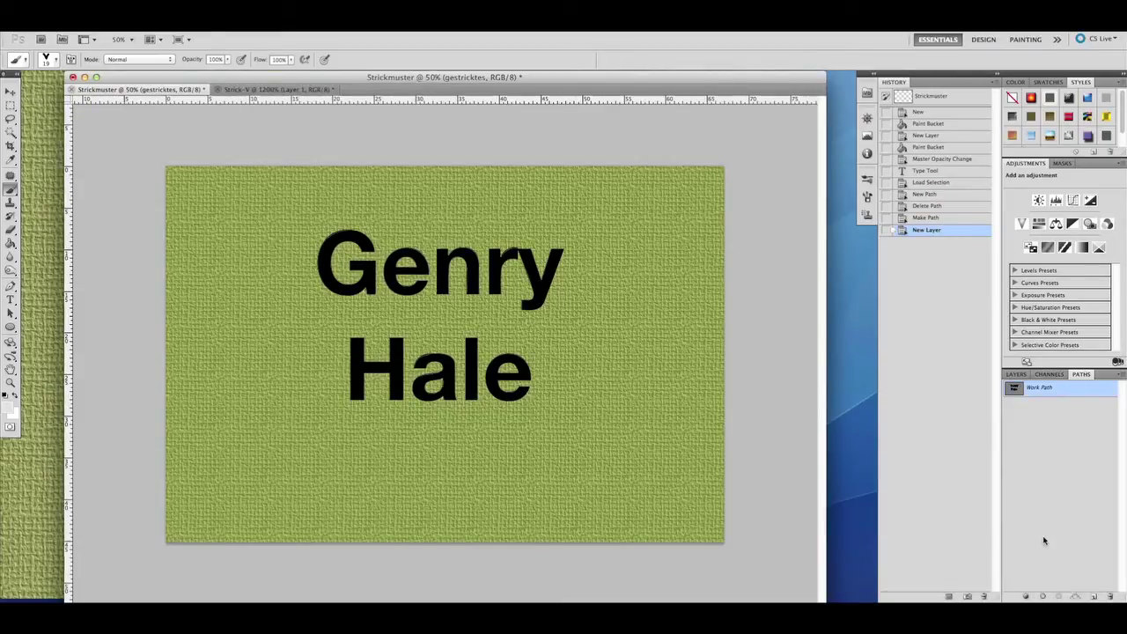
click(1043, 597)
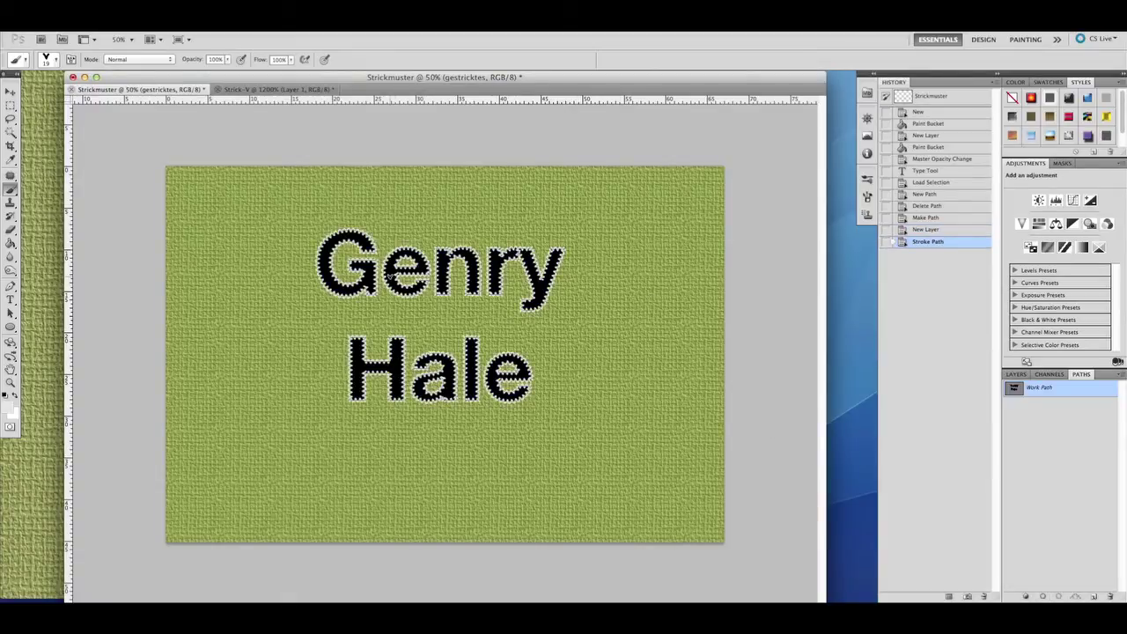
click(1016, 374)
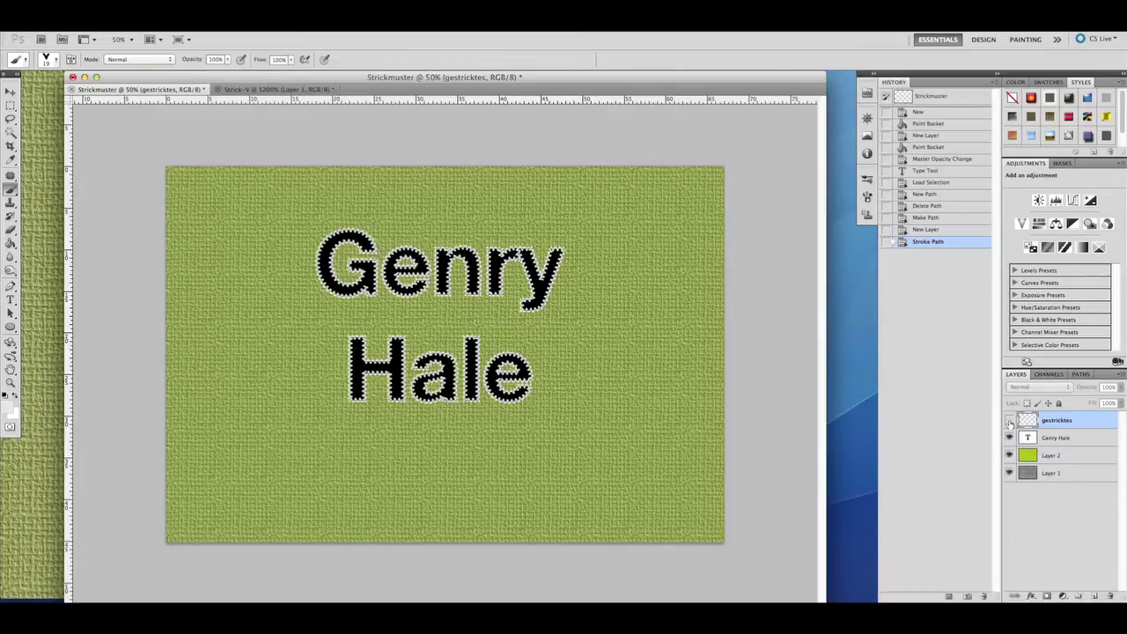
Add a Drop Shadow to 'gestricktes' with 30% opacity and size 0
double_click(1087, 426)
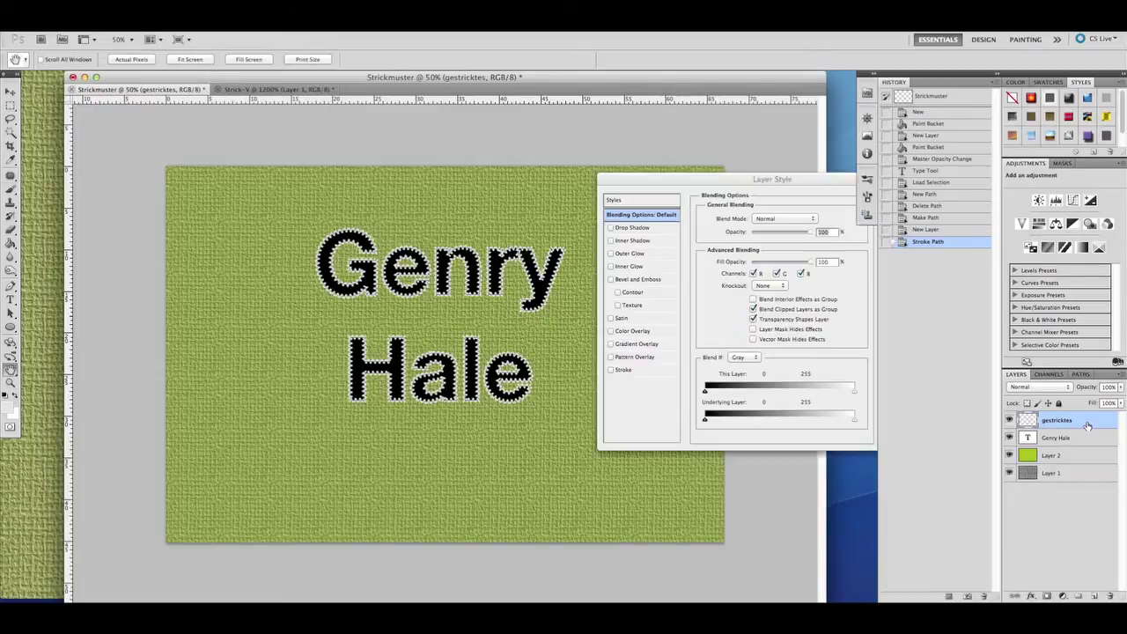
click(611, 228)
click(648, 230)
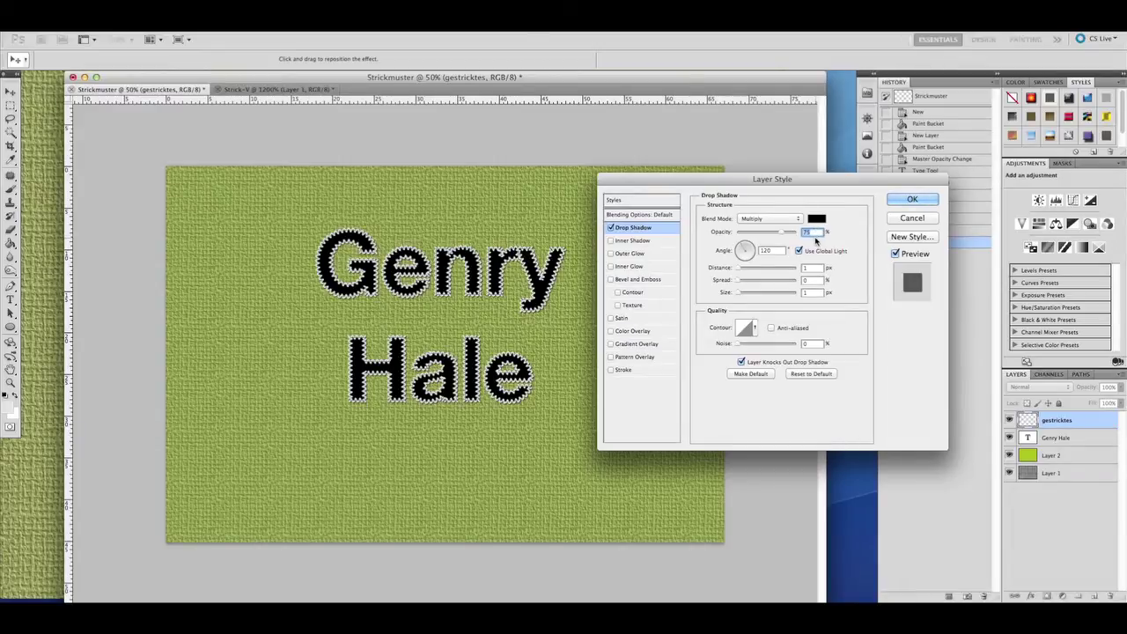
text(30)
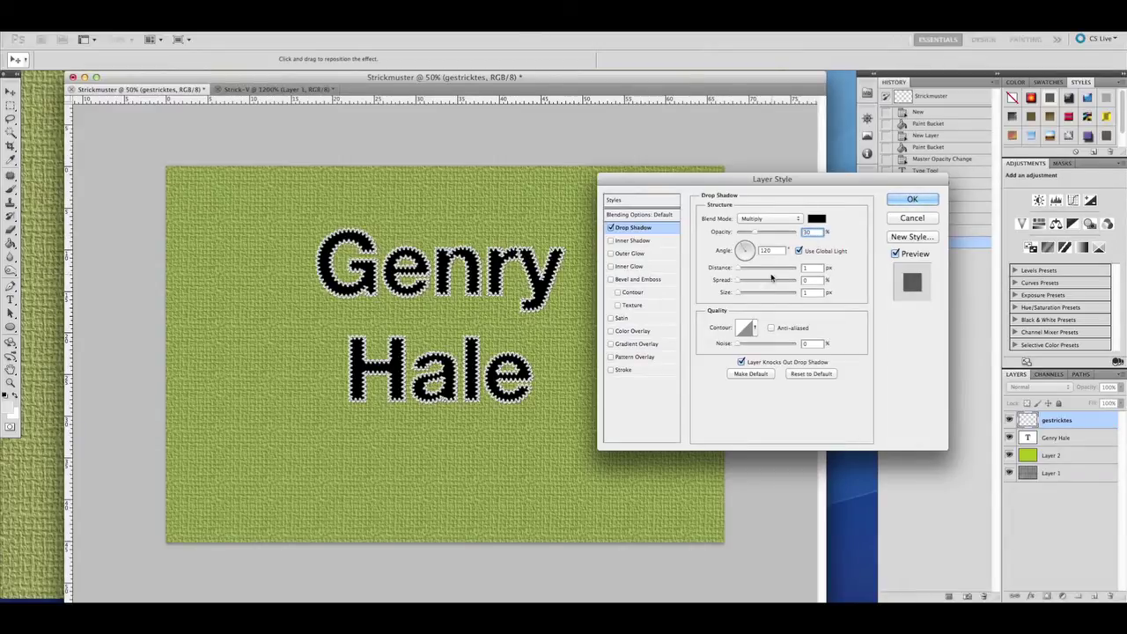
drag(739, 295, 730, 293)
Add an Inner Bevel emboss to the stitches and apply the layer styles
click(633, 280)
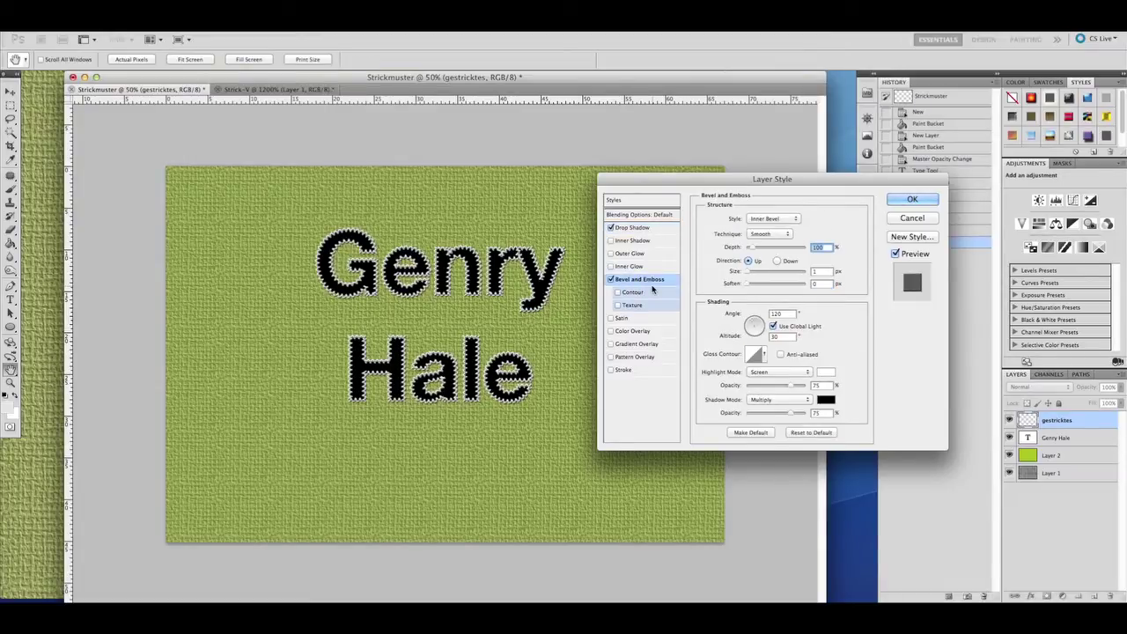
click(774, 220)
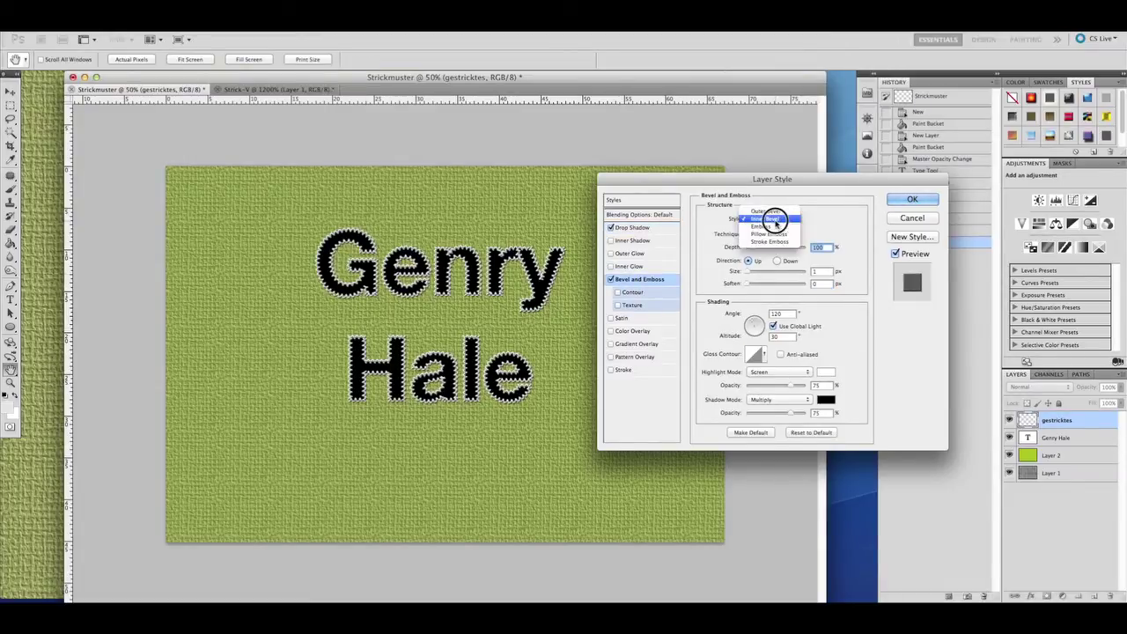
click(764, 217)
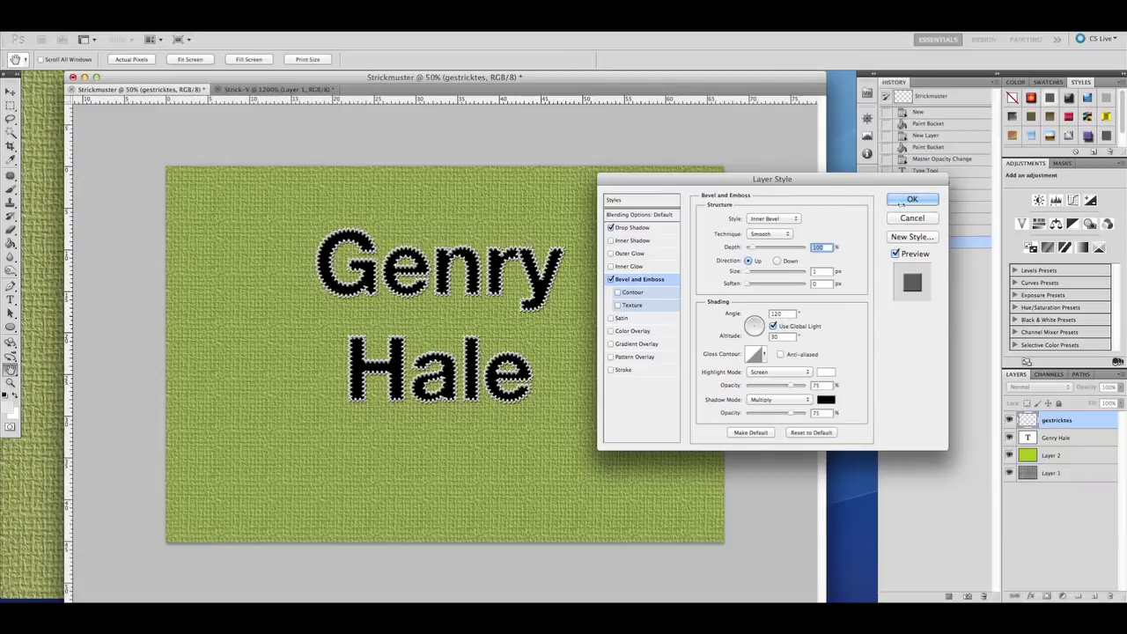
click(922, 202)
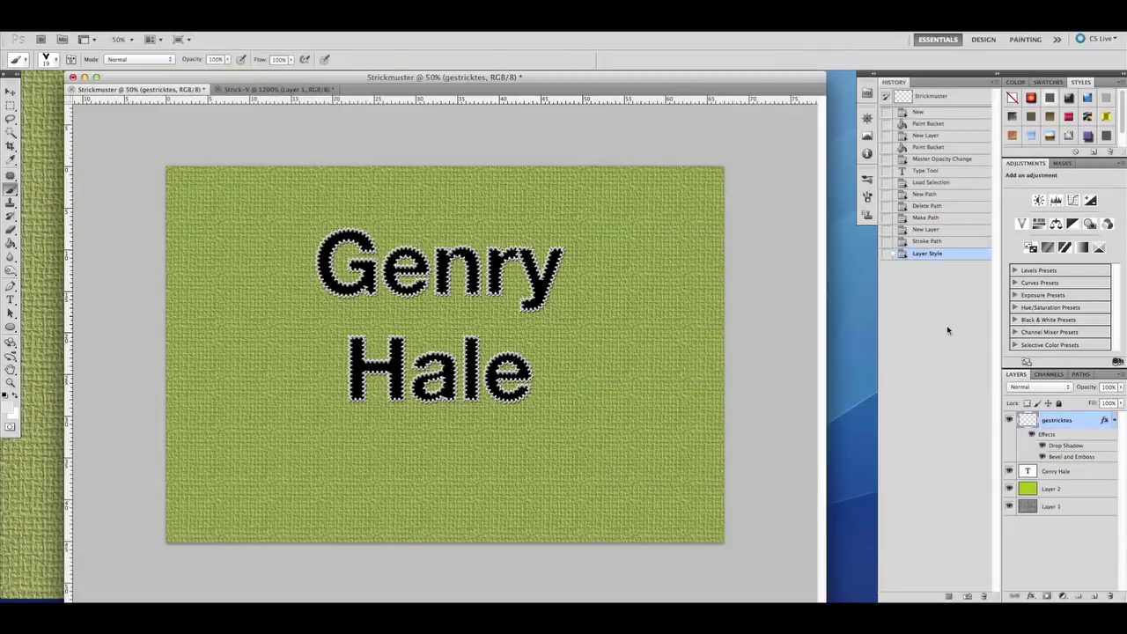
Delete the Work Path with the Pen tool's Delete Path option
click(11, 287)
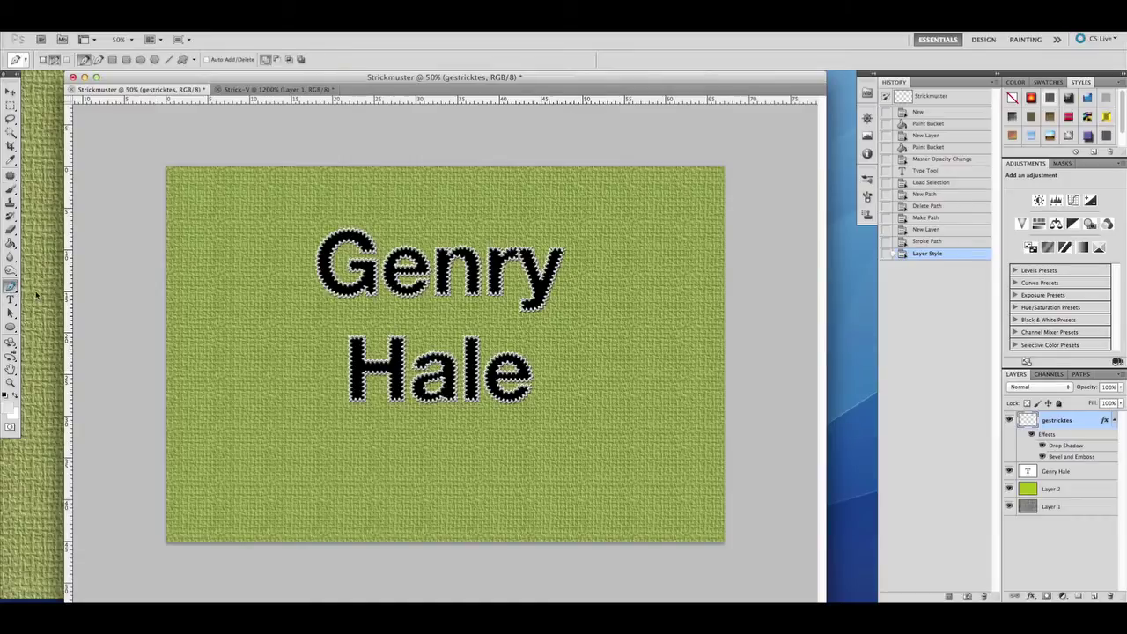
right_click(317, 253)
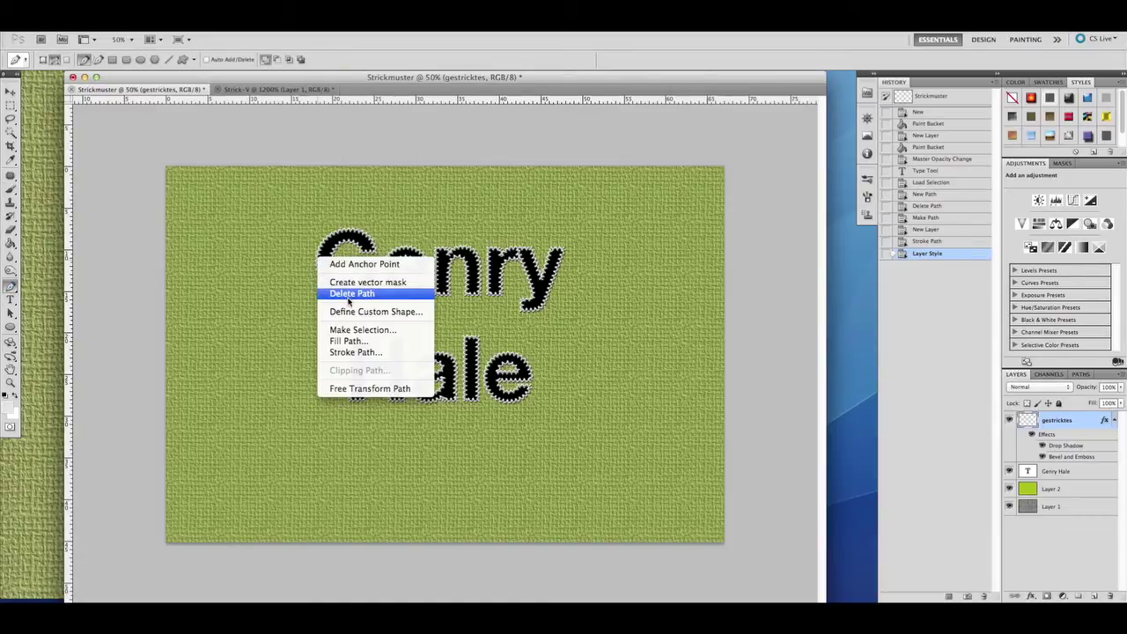
click(348, 293)
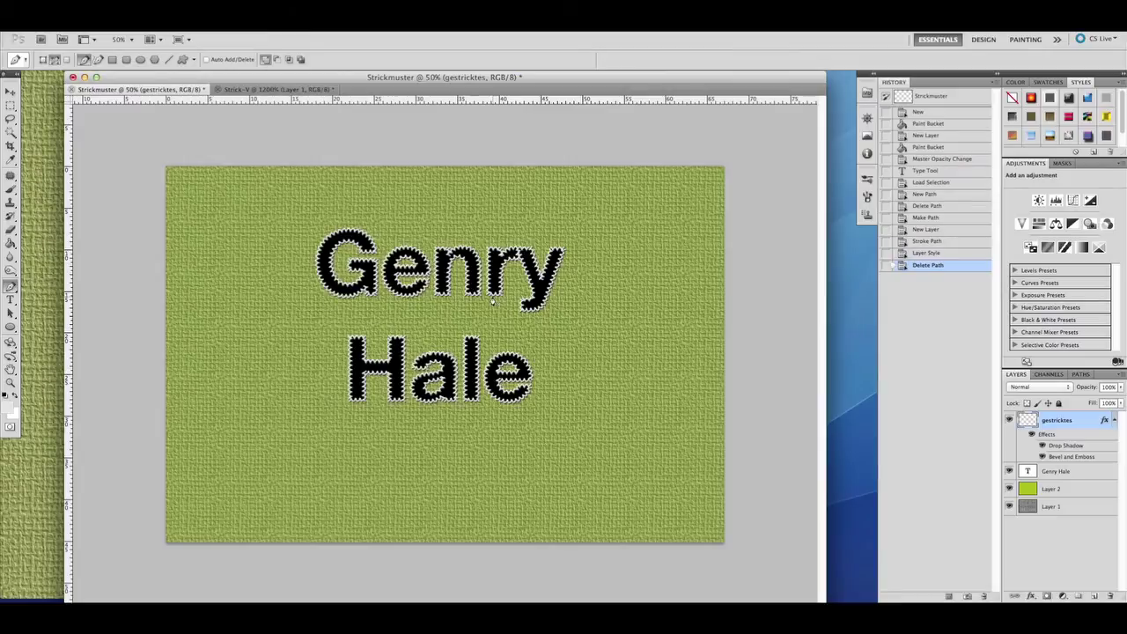
Inspect the stitched letters, then open Layer Style for the Genry Hale text layer
key(super+plus)
key(super+plus)
key(super+plus)
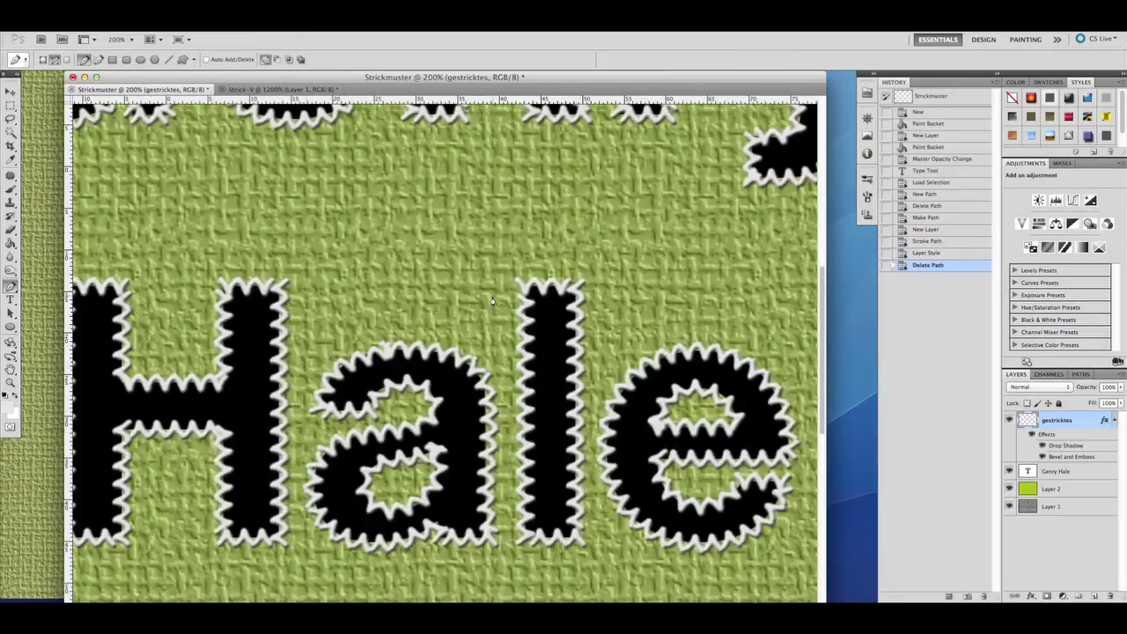
key(super+minus)
key(super+minus)
key(super+minus)
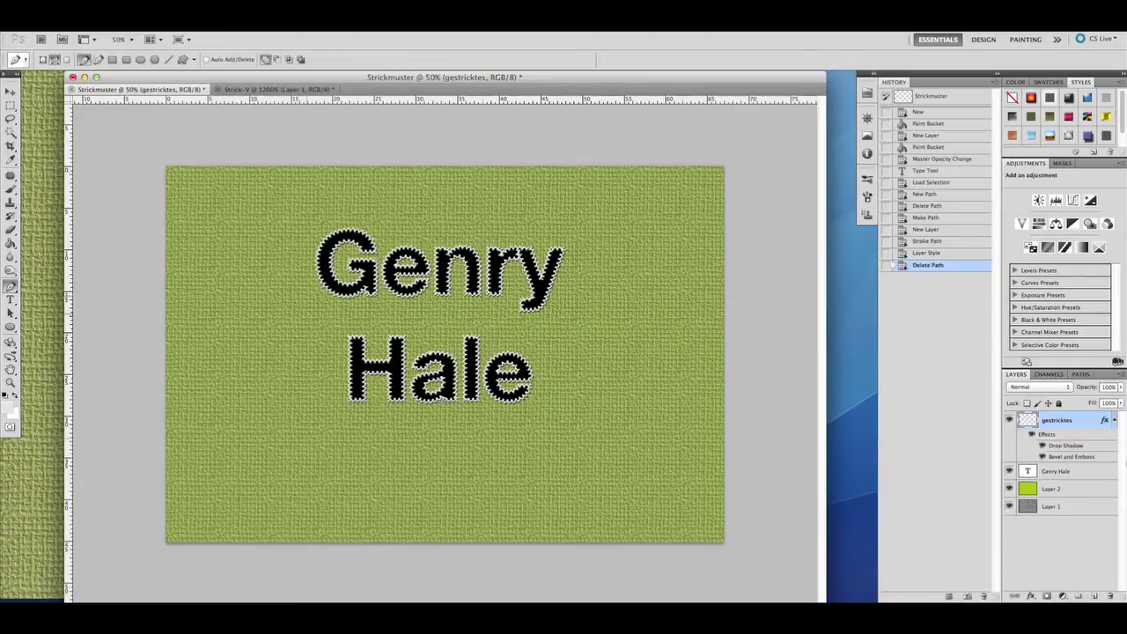
click(1094, 480)
double_click(1094, 479)
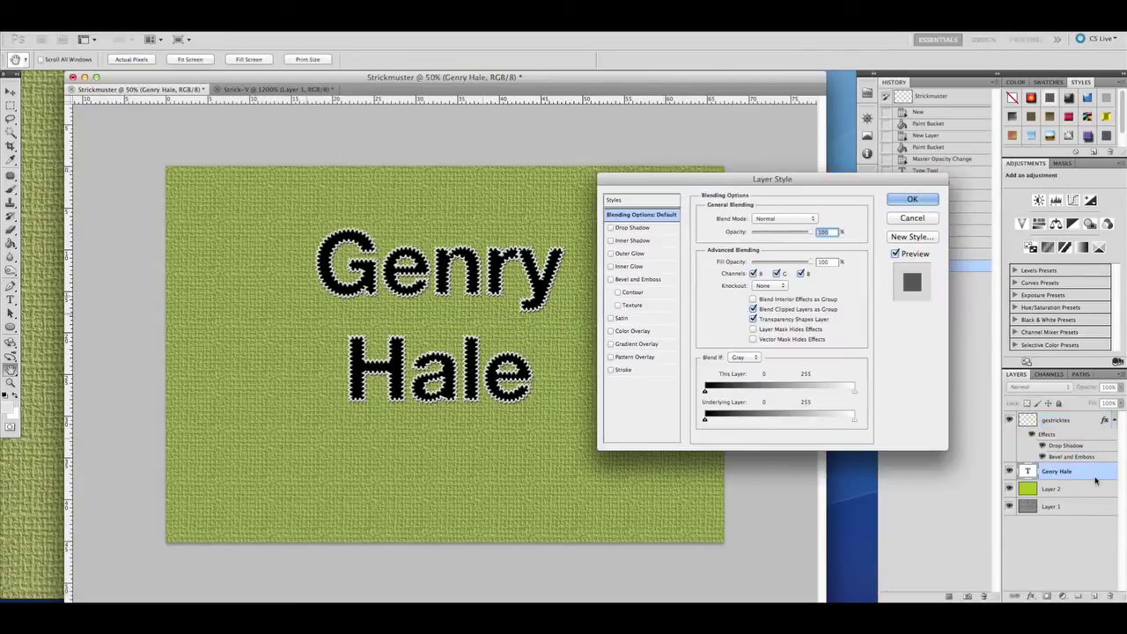
Add a Pattern Overlay with a light knitted grid pattern to the Genry Hale text
click(644, 357)
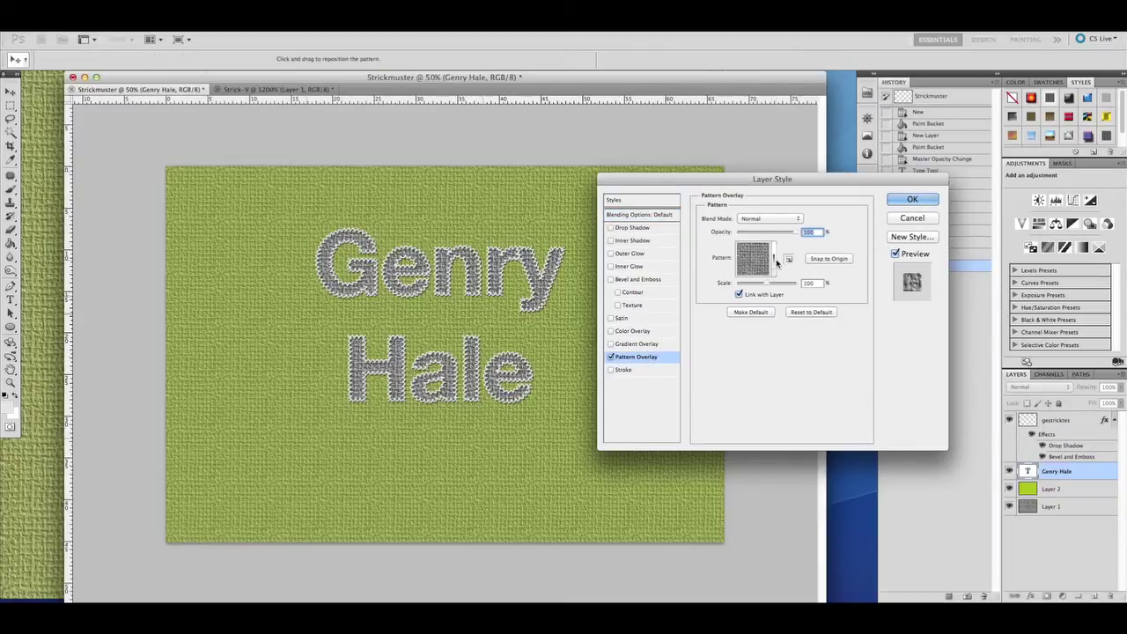
click(775, 261)
click(717, 313)
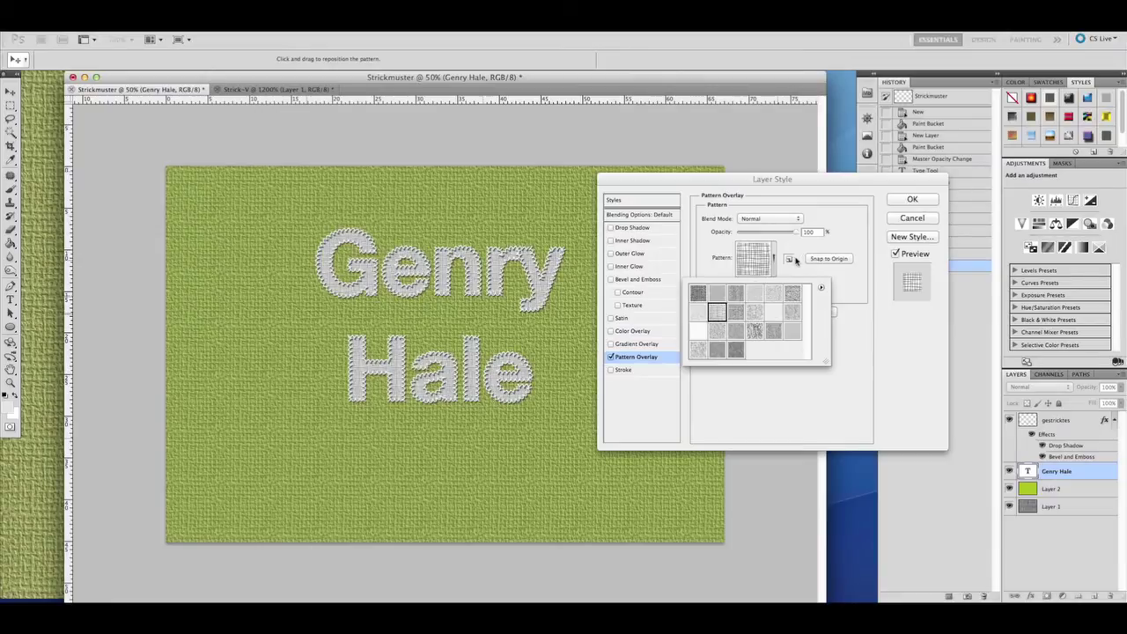
click(821, 208)
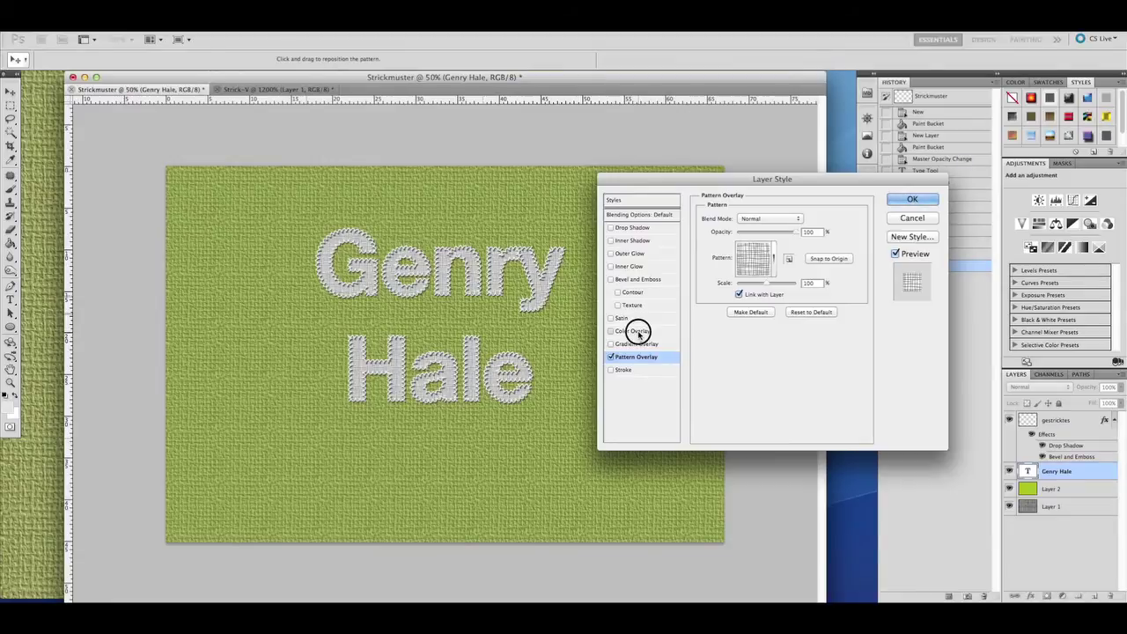
Add a blue #1c91da Color Overlay at 84% opacity to the letters
click(635, 331)
click(815, 219)
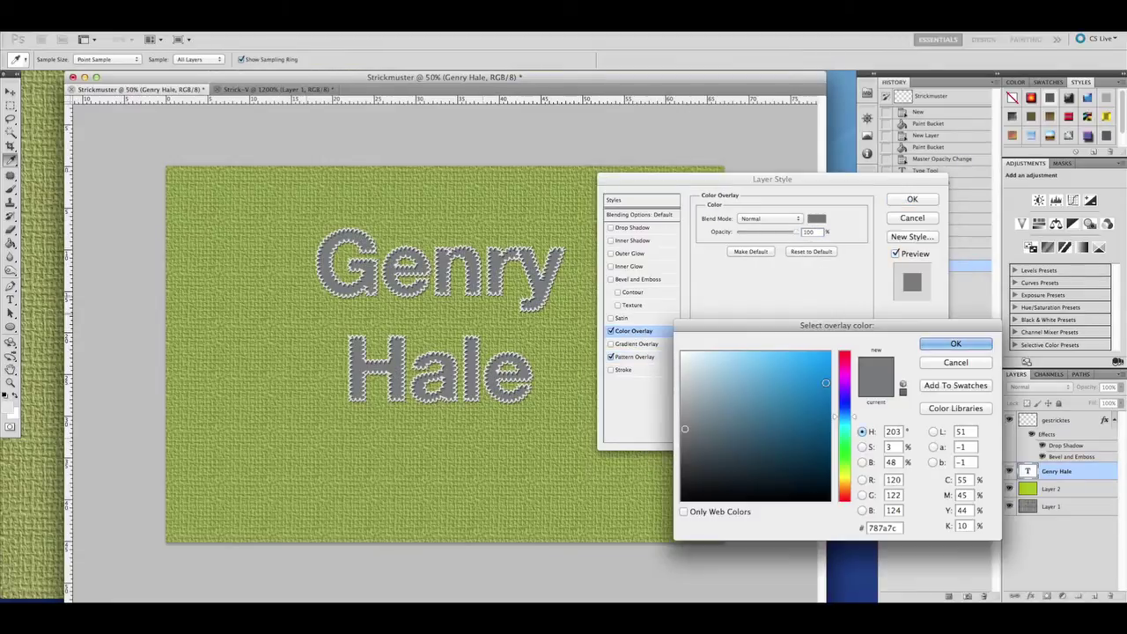
click(810, 373)
click(966, 345)
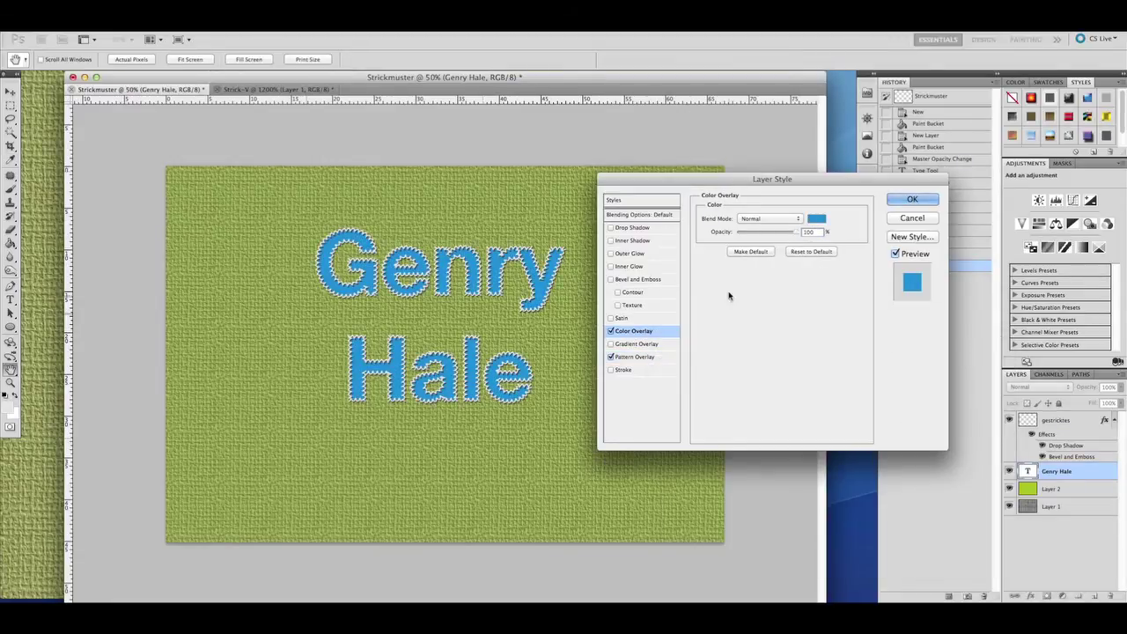
drag(797, 234, 760, 236)
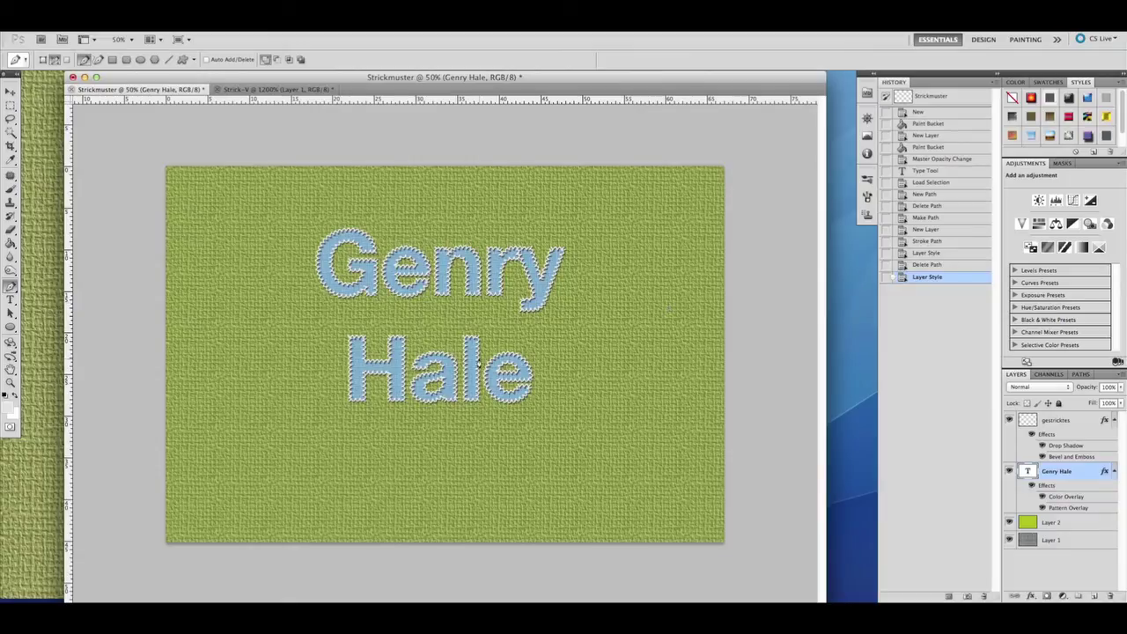
click(11, 92)
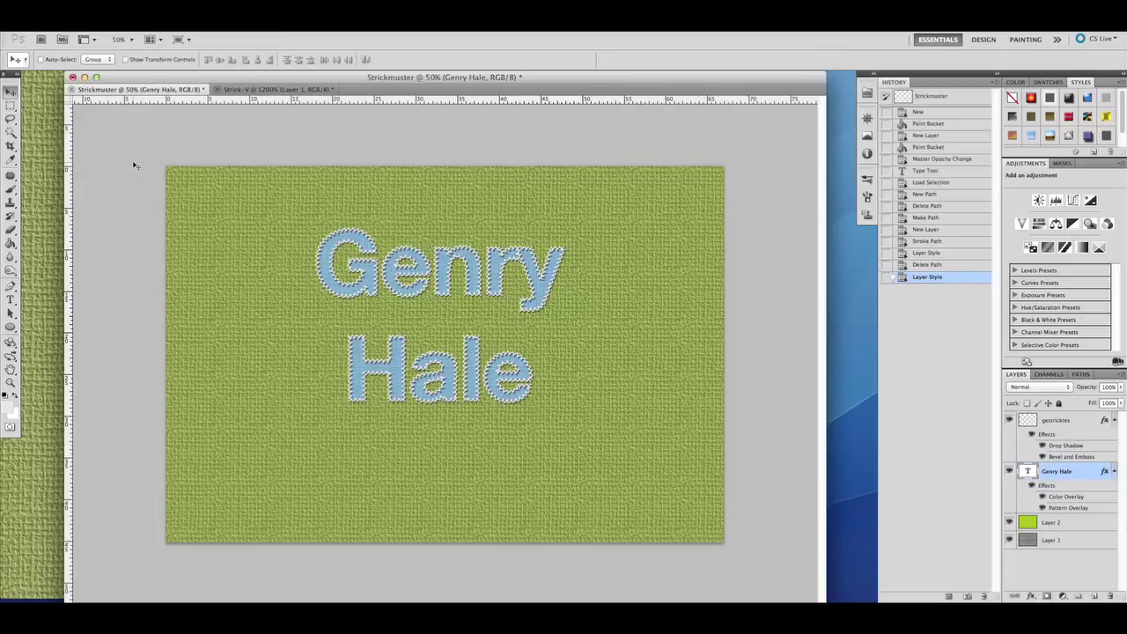